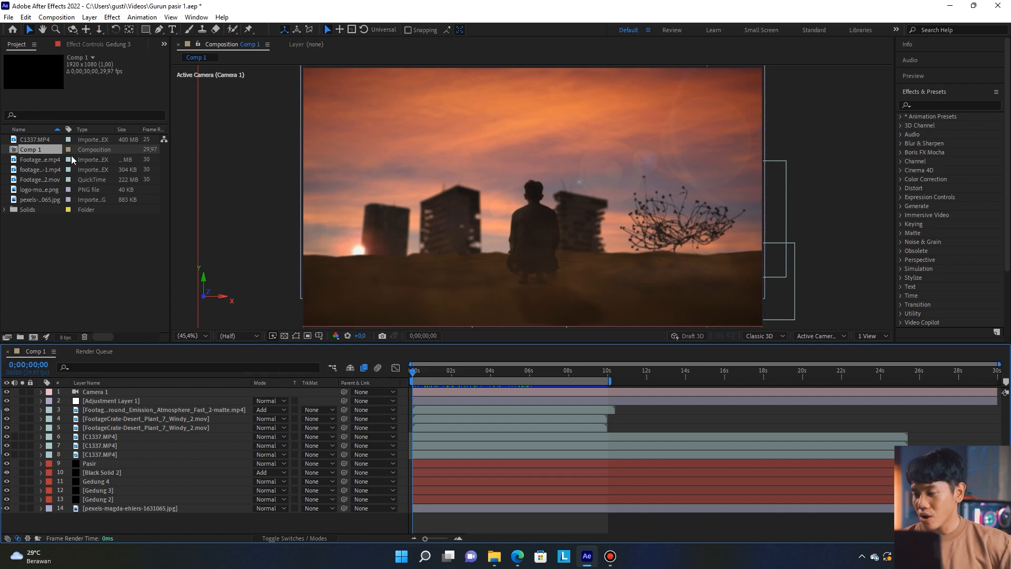
Step: Hide every layer in Comp 1 except the sunset sky photo at the end of the layer stack
{"action": "left_click_drag", "start_coordinate": [7, 396], "coordinate": [9, 503]}
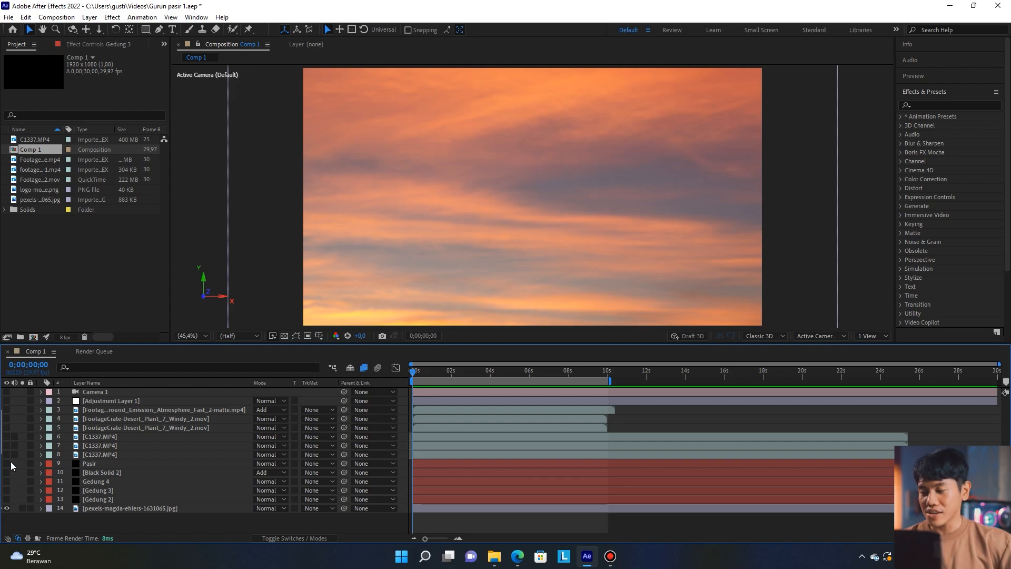
Step: Try scaling the sky photo layer down to 115% and undo the change
{"action": "left_click", "coordinate": [124, 509]}
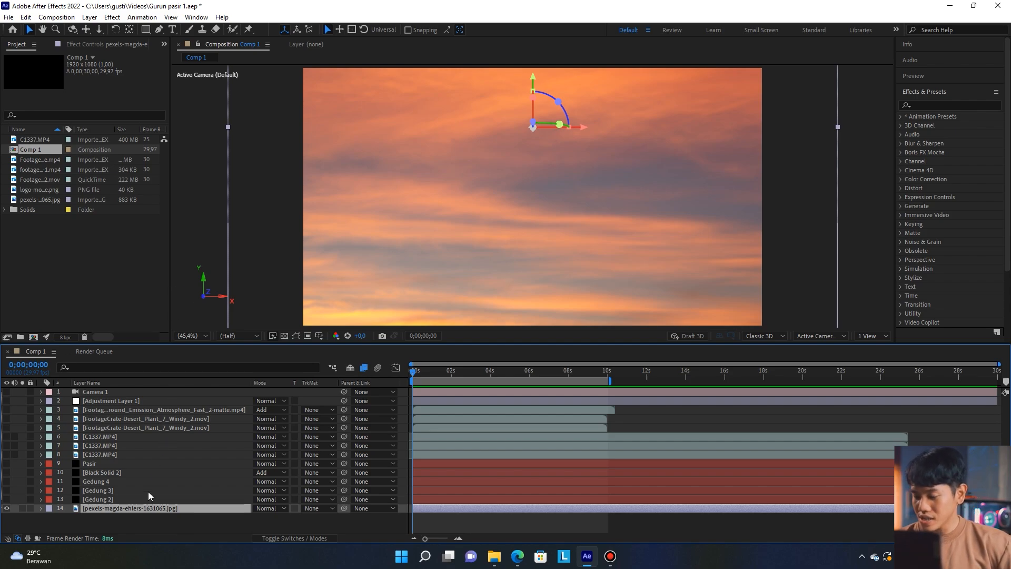
{"action": "key", "text": "s"}
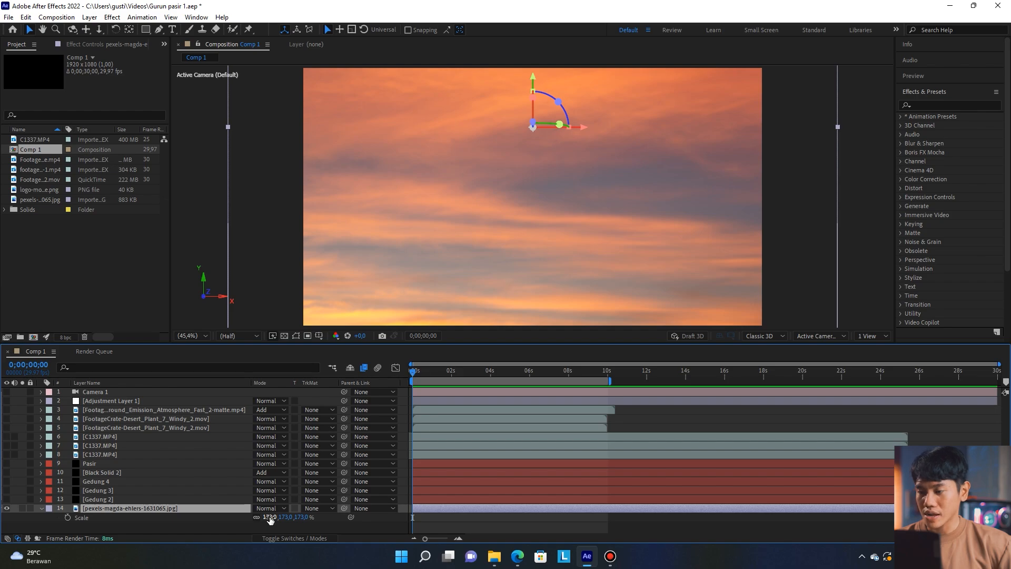
{"action": "left_click_drag", "start_coordinate": [269, 520], "coordinate": [237, 516]}
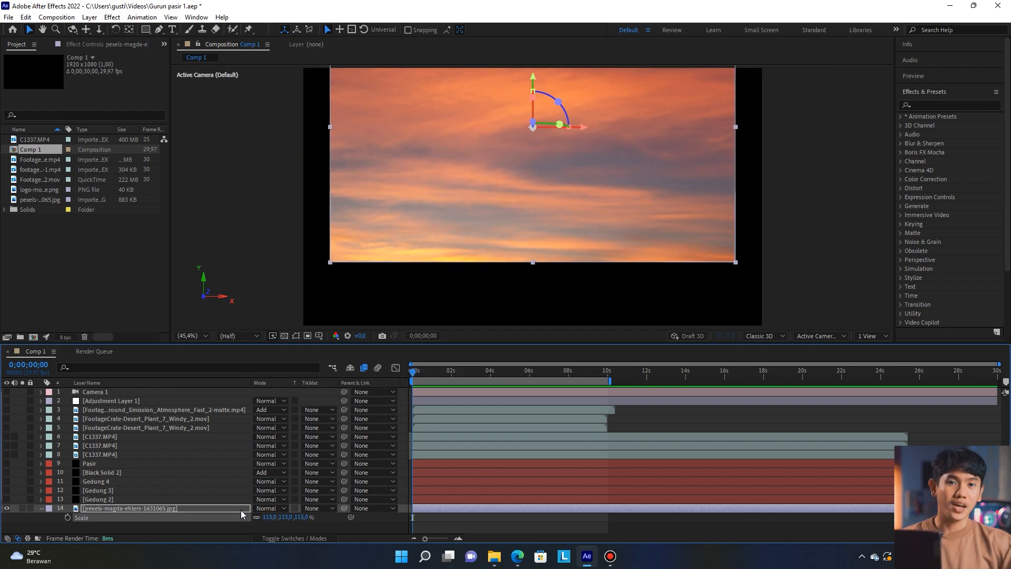
{"action": "key", "text": "ctrl+z"}
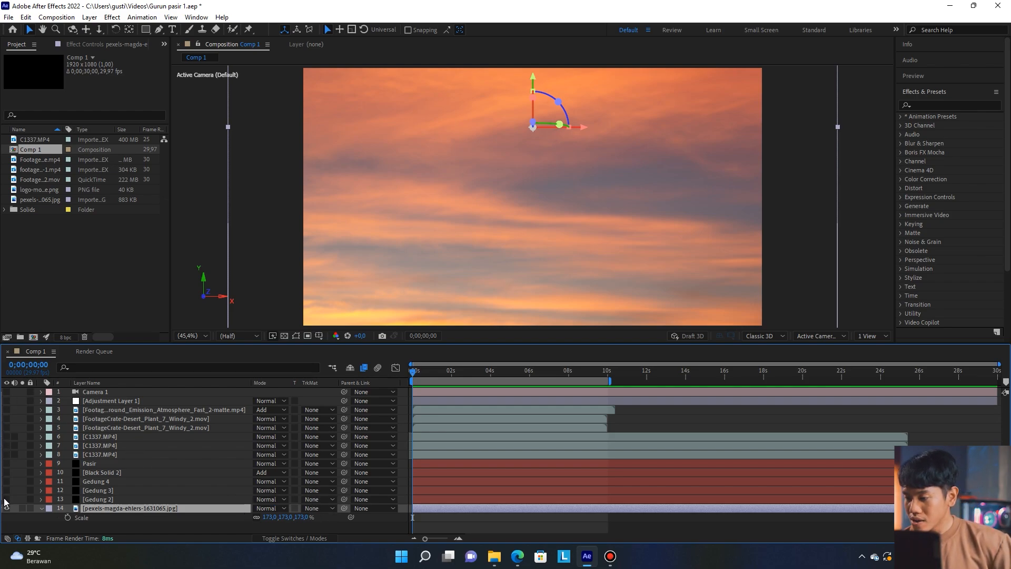
Step: Make the Pasir sand layer visible and move the current time to 0;00;05;11
{"action": "left_click", "coordinate": [7, 464]}
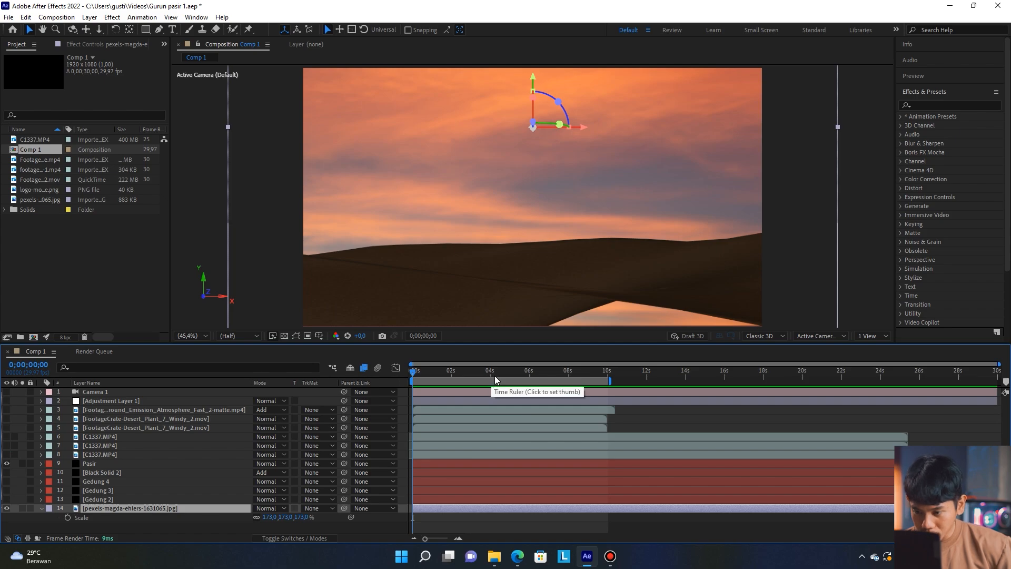
{"action": "left_click_drag", "start_coordinate": [509, 375], "coordinate": [518, 375]}
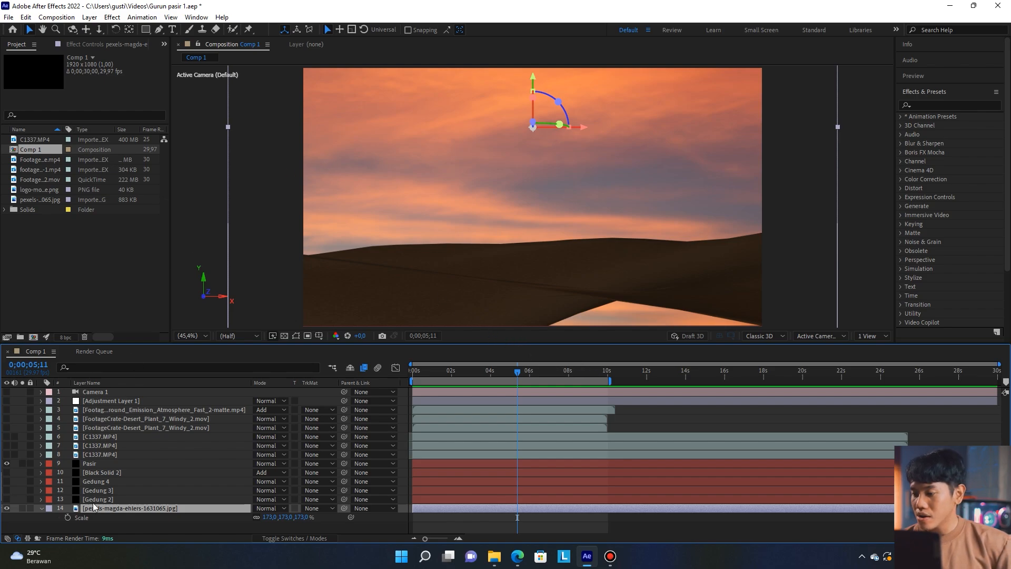
Step: Examine the Pasir layer's sand terrain model from several angles in Element's Scene Setup and close the setup window
{"action": "left_click", "coordinate": [95, 463]}
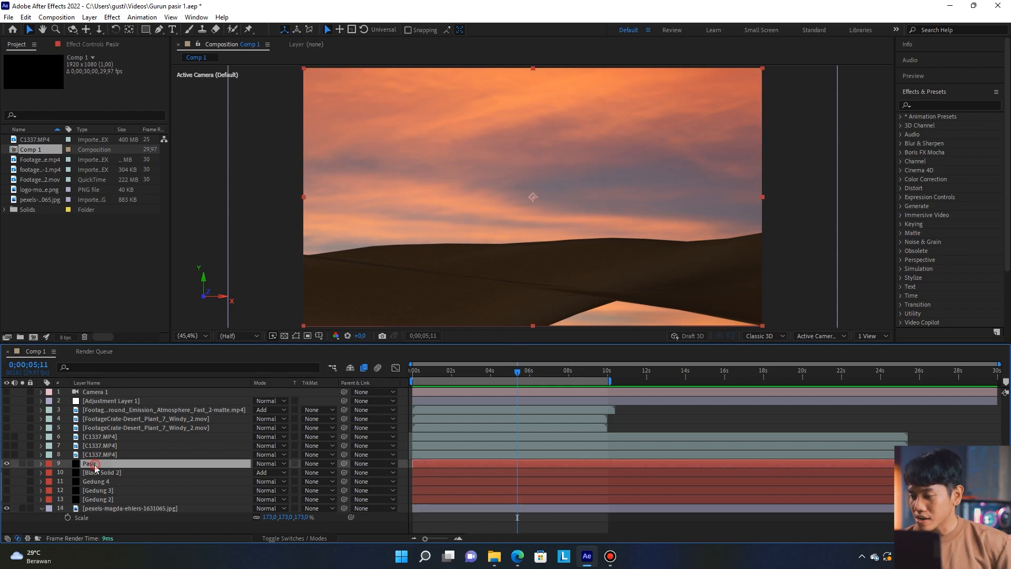
{"action": "left_click", "coordinate": [79, 45]}
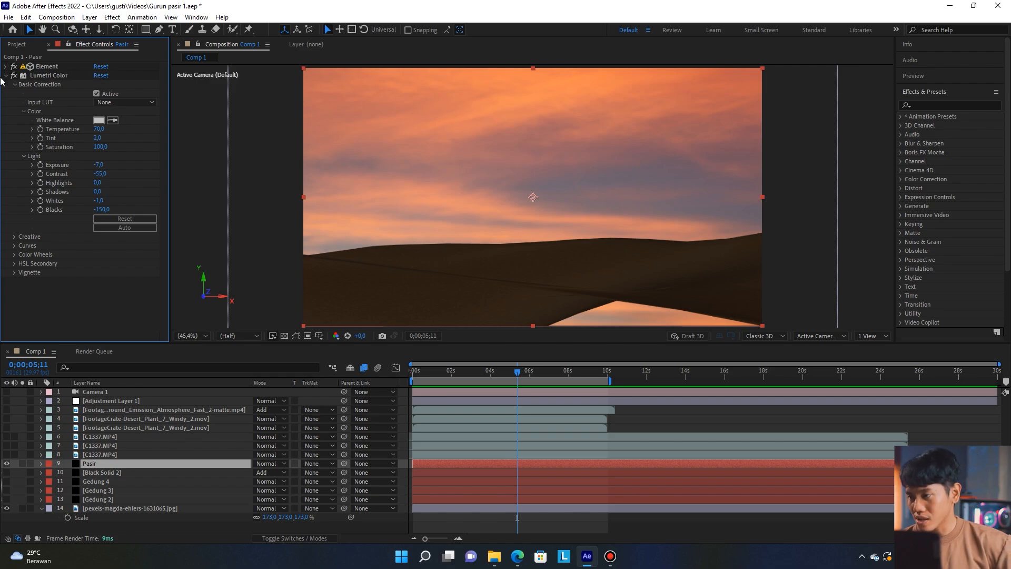
{"action": "left_click", "coordinate": [44, 67]}
{"action": "left_click", "coordinate": [6, 67]}
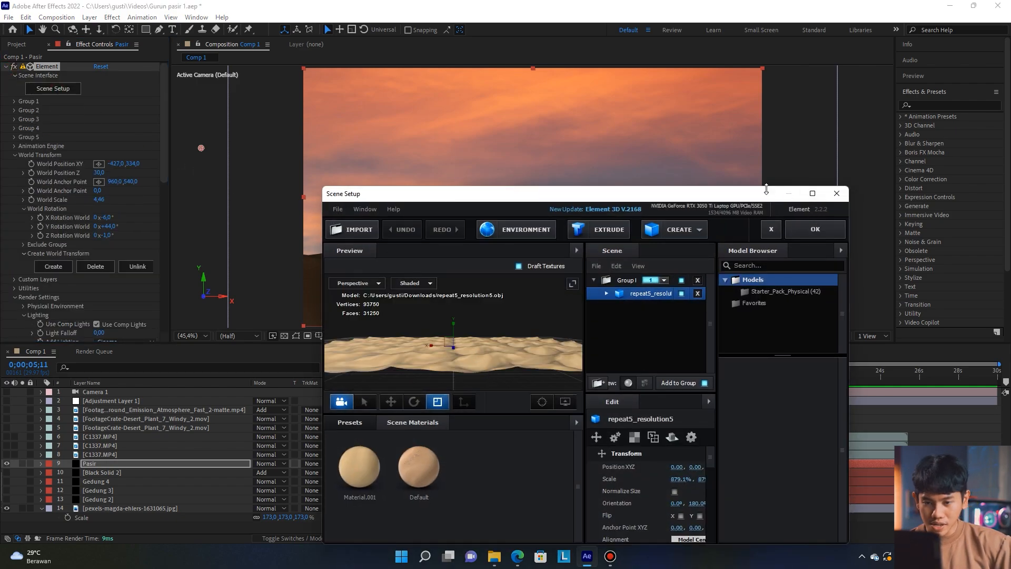
{"action": "left_click_drag", "start_coordinate": [770, 186], "coordinate": [764, 53]}
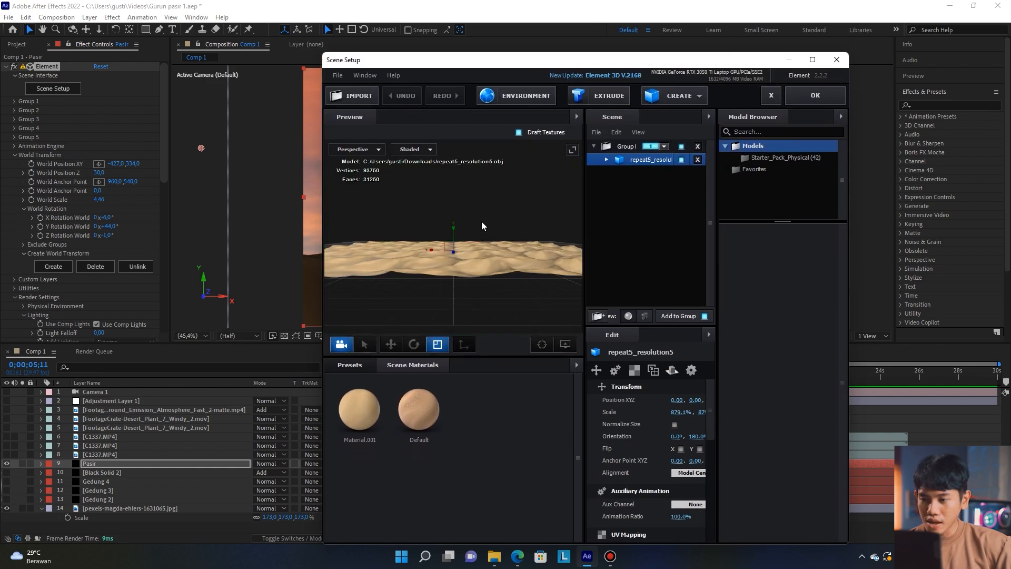
{"action": "left_click_drag", "start_coordinate": [478, 238], "coordinate": [452, 237]}
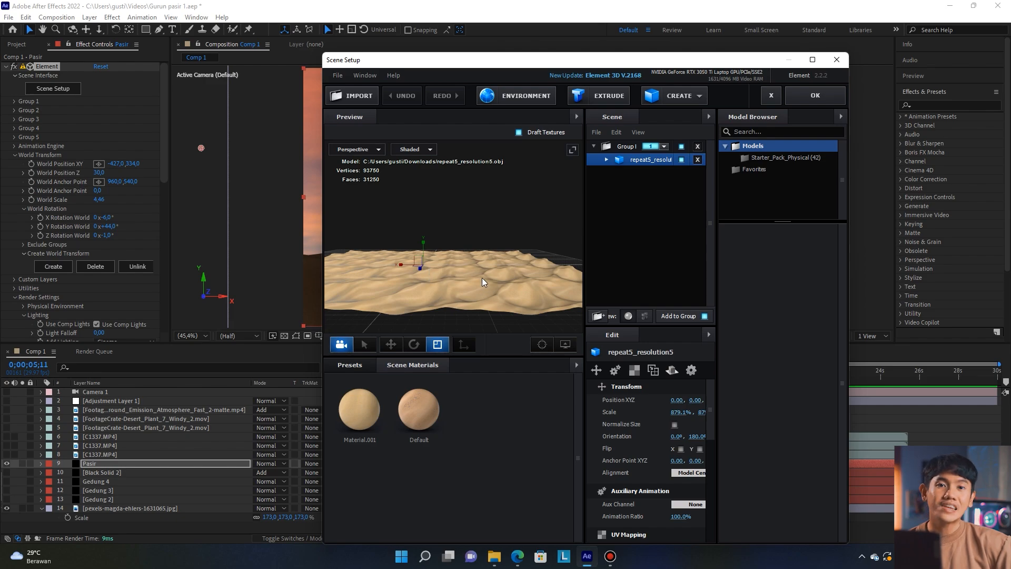
{"action": "left_click_drag", "start_coordinate": [498, 270], "coordinate": [549, 277]}
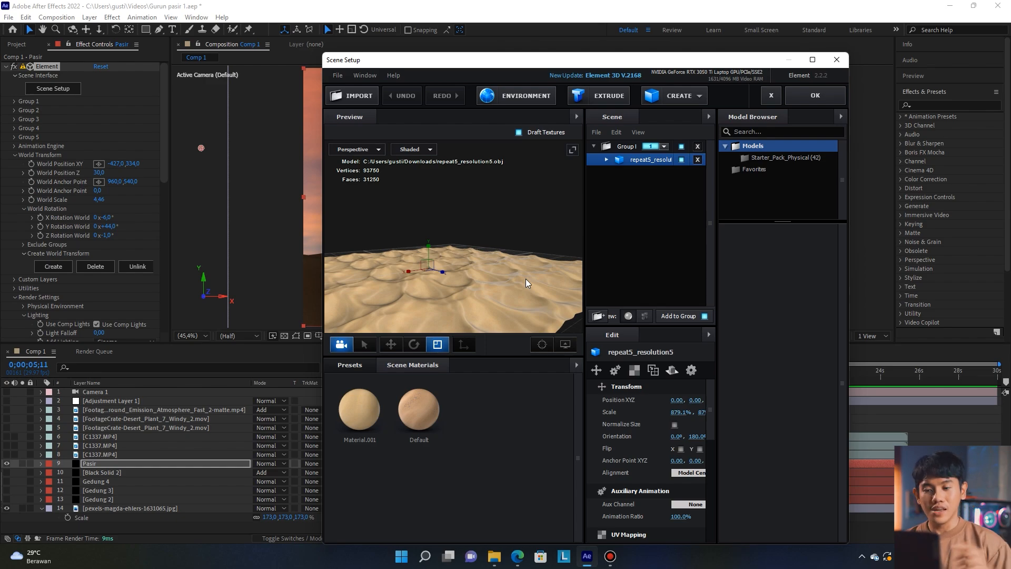
{"action": "left_click_drag", "start_coordinate": [523, 251], "coordinate": [447, 261]}
{"action": "left_click", "coordinate": [816, 101]}
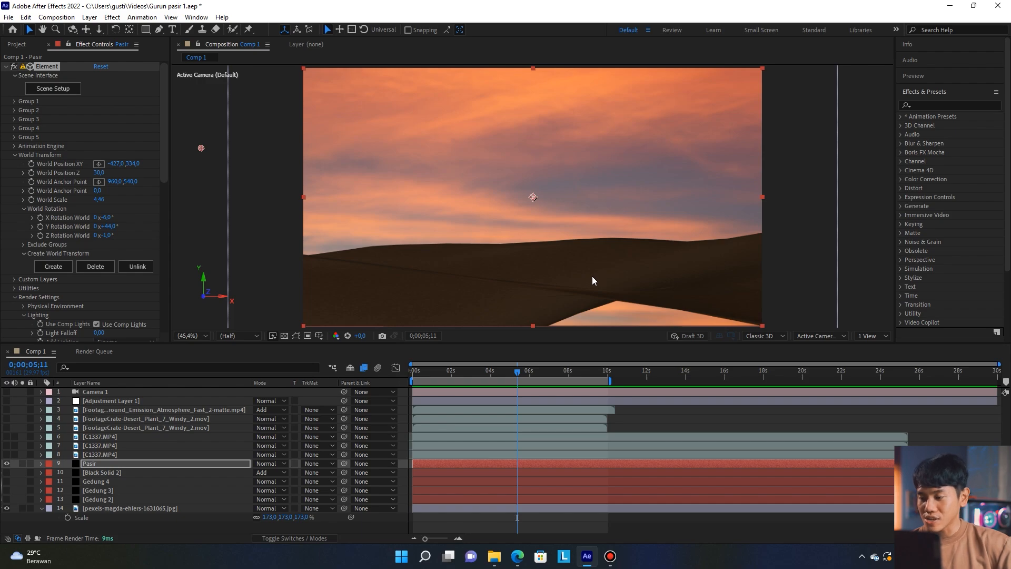
Step: Make the three building layers Gedung 4, Gedung 3 and Gedung 2 visible
{"action": "left_click", "coordinate": [7, 480]}
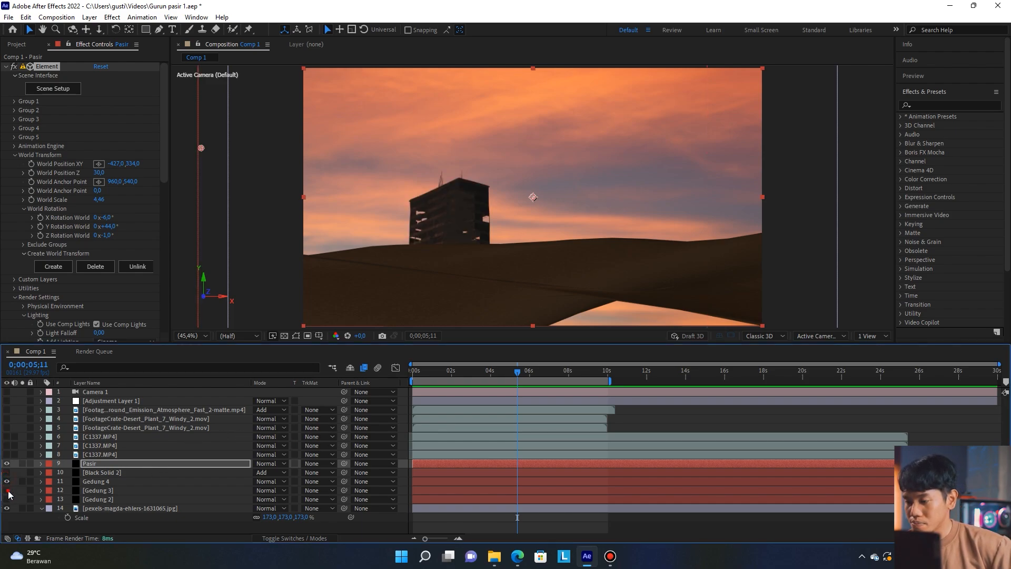
{"action": "left_click", "coordinate": [7, 490]}
{"action": "left_click", "coordinate": [7, 499]}
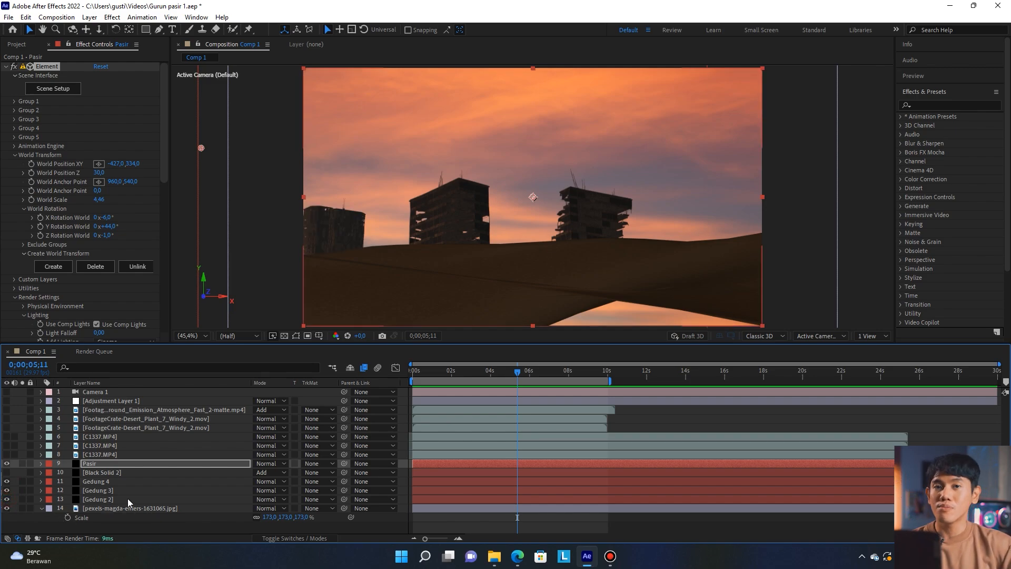
Step: Compare the effect settings of the Gedung 4, Gedung 3 and Gedung 2 building layers
{"action": "left_click", "coordinate": [103, 481]}
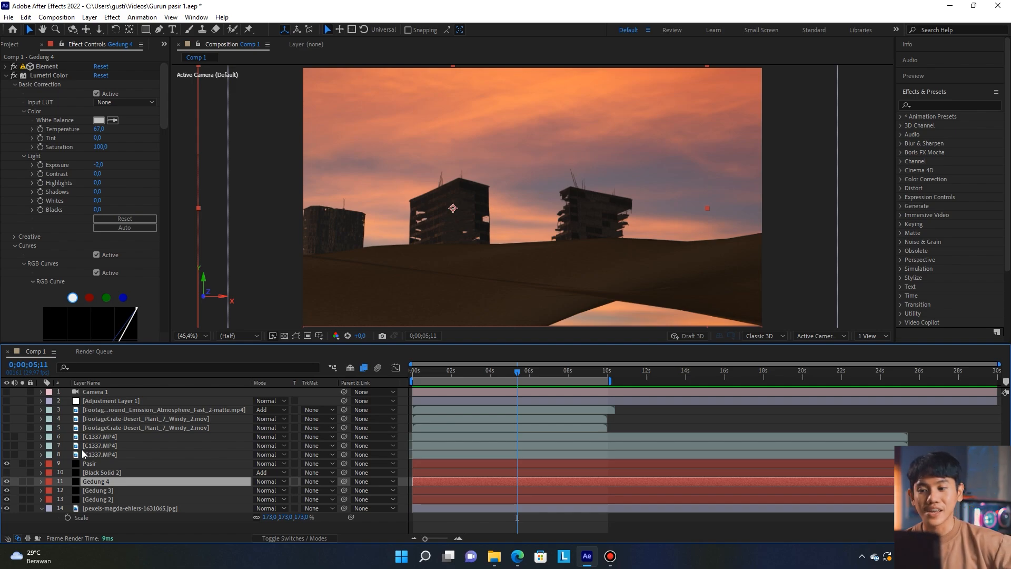
{"action": "left_click", "coordinate": [105, 490]}
{"action": "left_click", "coordinate": [114, 499]}
{"action": "left_click", "coordinate": [113, 489]}
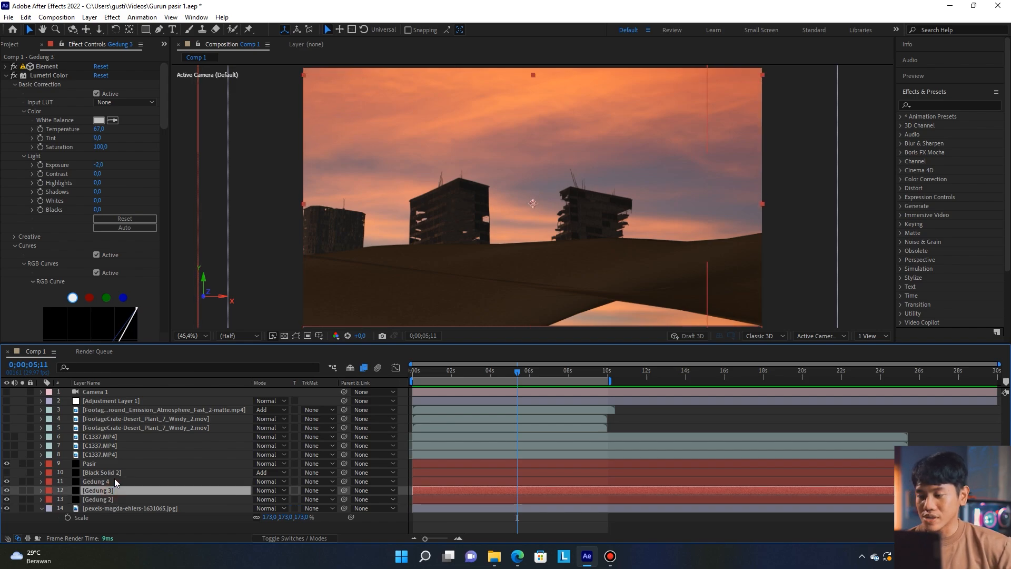
Step: Examine Gedung 4's apocalyptic building model from several angles in Element's Scene Setup and close the setup window
{"action": "left_click", "coordinate": [115, 481]}
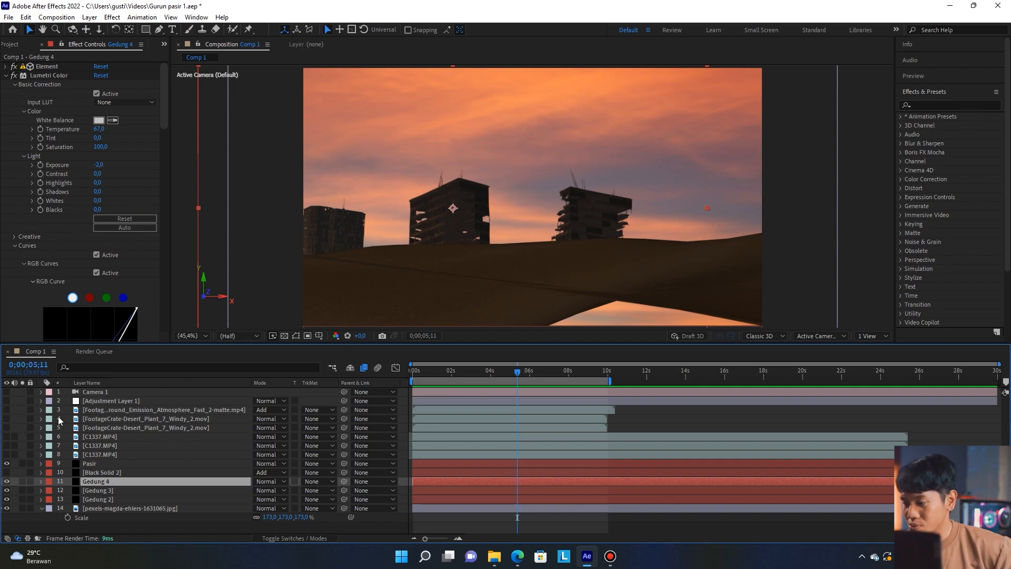
{"action": "left_click", "coordinate": [6, 66]}
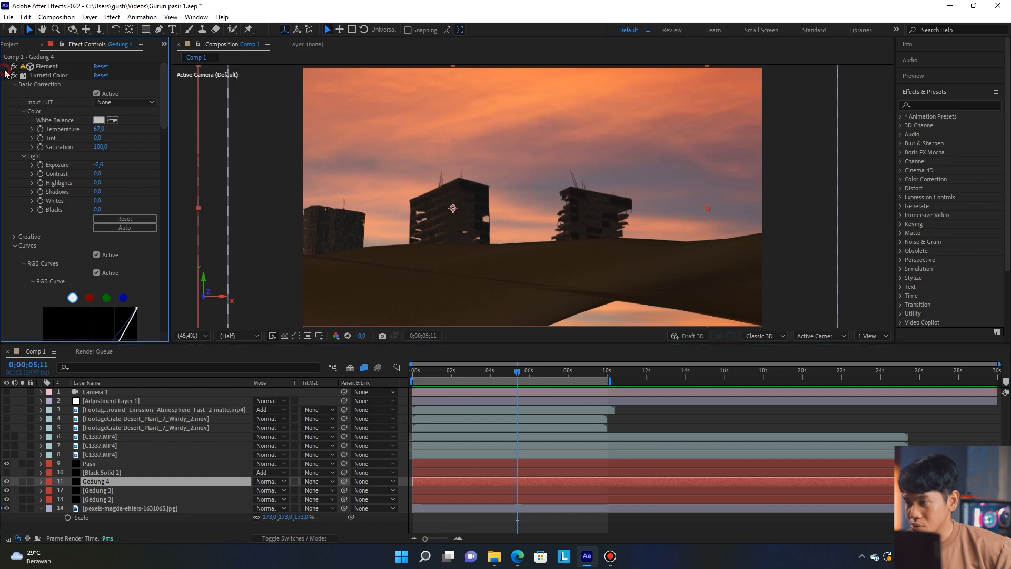
{"action": "left_click", "coordinate": [50, 90]}
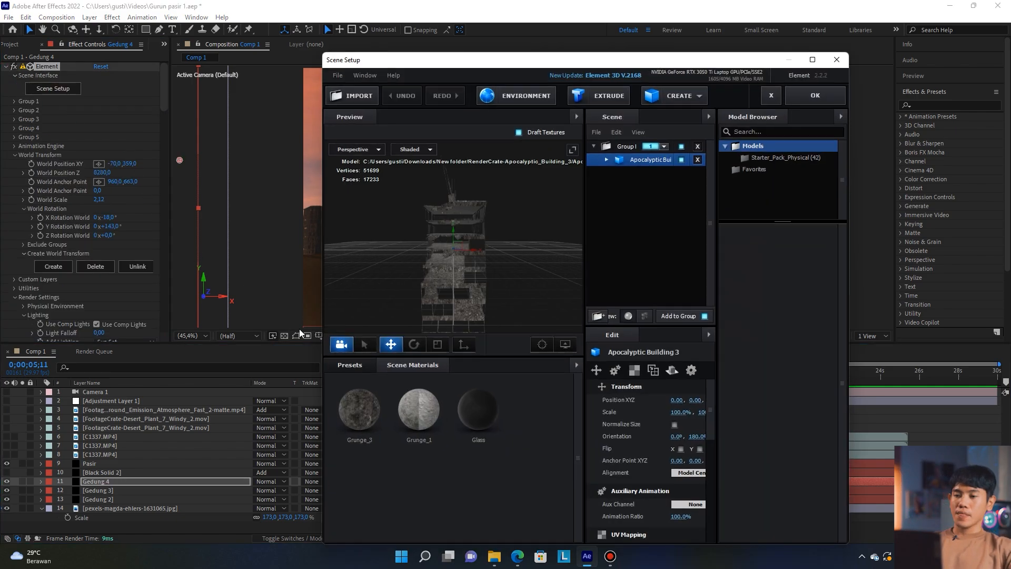
{"action": "left_click_drag", "start_coordinate": [498, 277], "coordinate": [276, 249]}
{"action": "left_click_drag", "start_coordinate": [484, 270], "coordinate": [396, 290]}
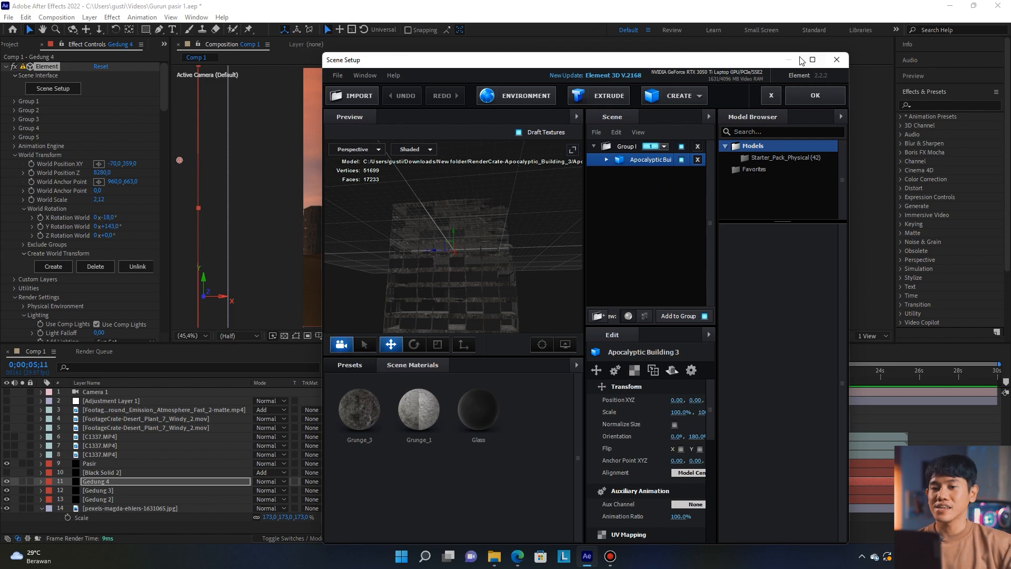
{"action": "left_click", "coordinate": [816, 96]}
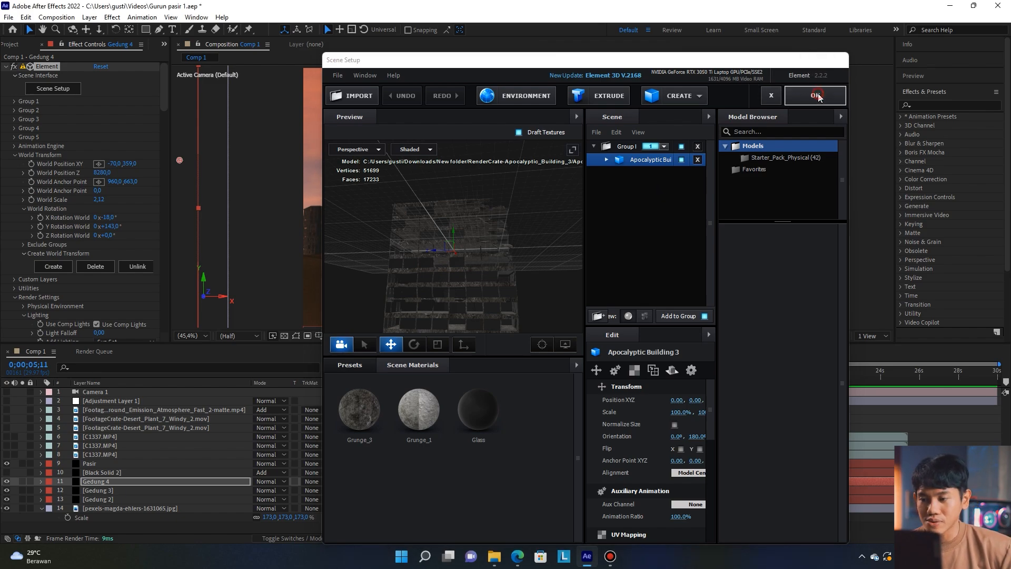
Step: Make the Black Solid 2 lens flare layer visible and search the effects for "lens"
{"action": "left_click", "coordinate": [113, 473]}
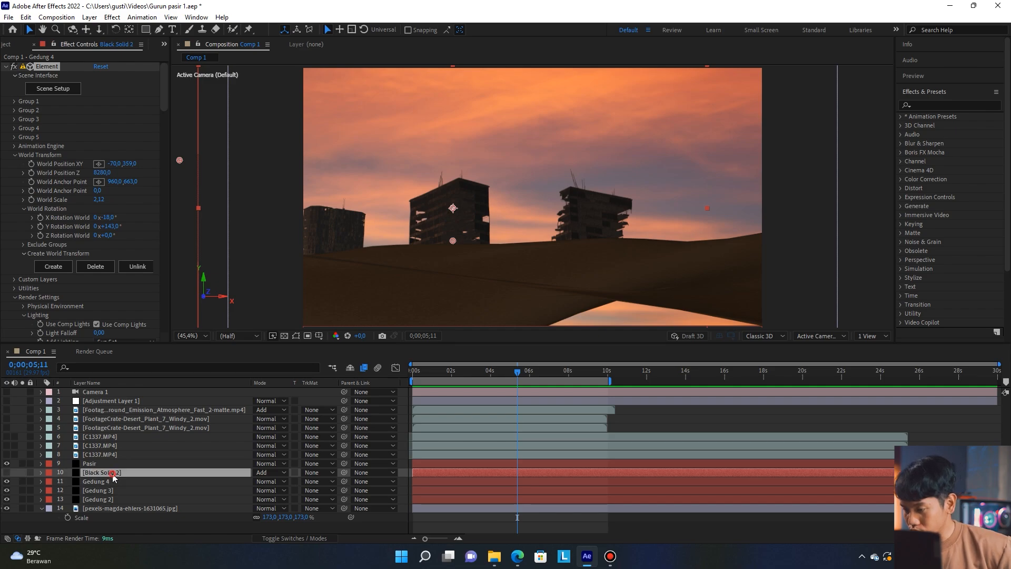
{"action": "left_click", "coordinate": [6, 473]}
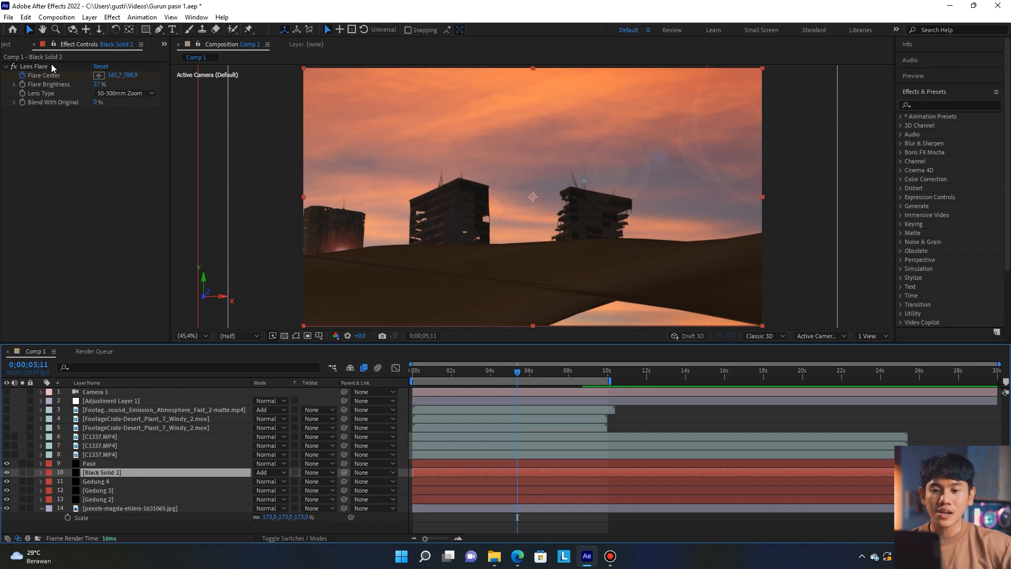
{"action": "left_click", "coordinate": [945, 104]}
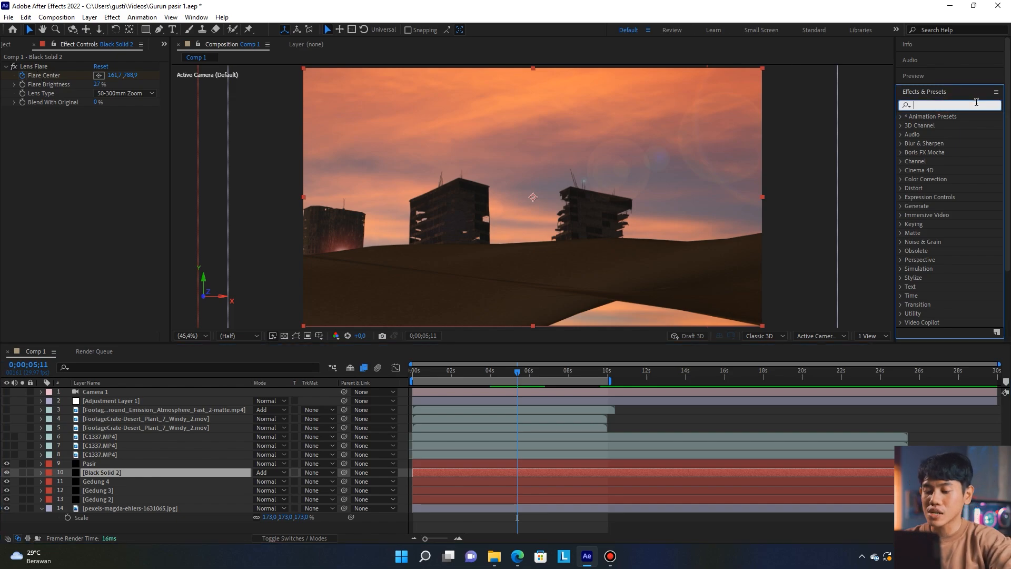
{"action": "type", "text": "lens"}
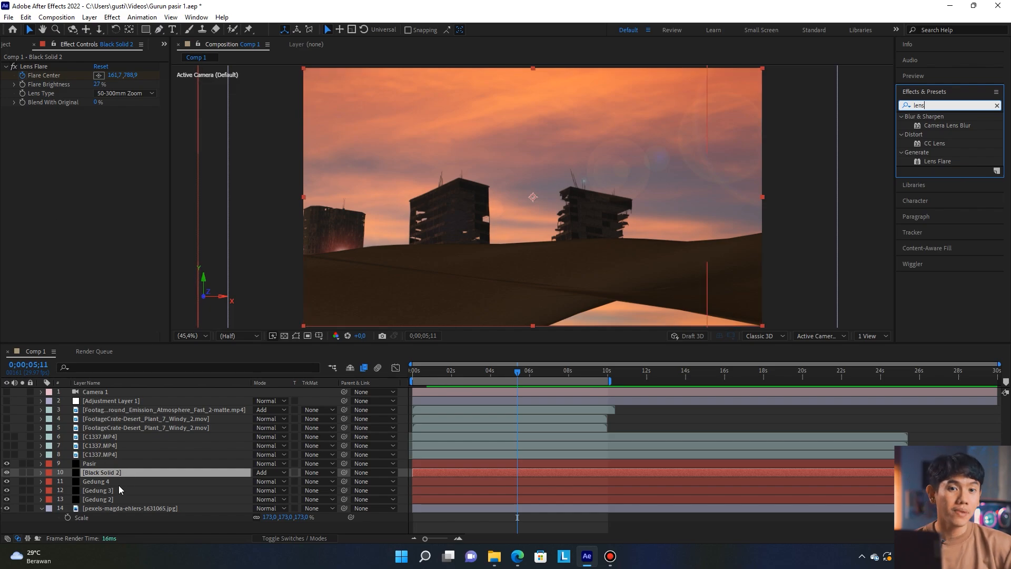
Step: Collapse the sky photo layer's properties and look up the option for creating a new solid layer
{"action": "left_click", "coordinate": [41, 509]}
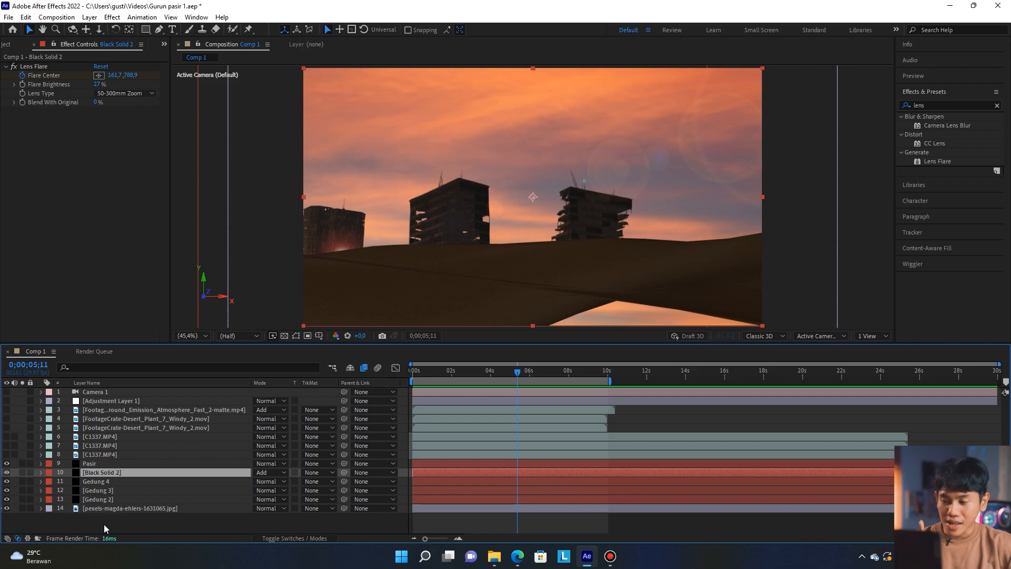
{"action": "right_click", "coordinate": [122, 523]}
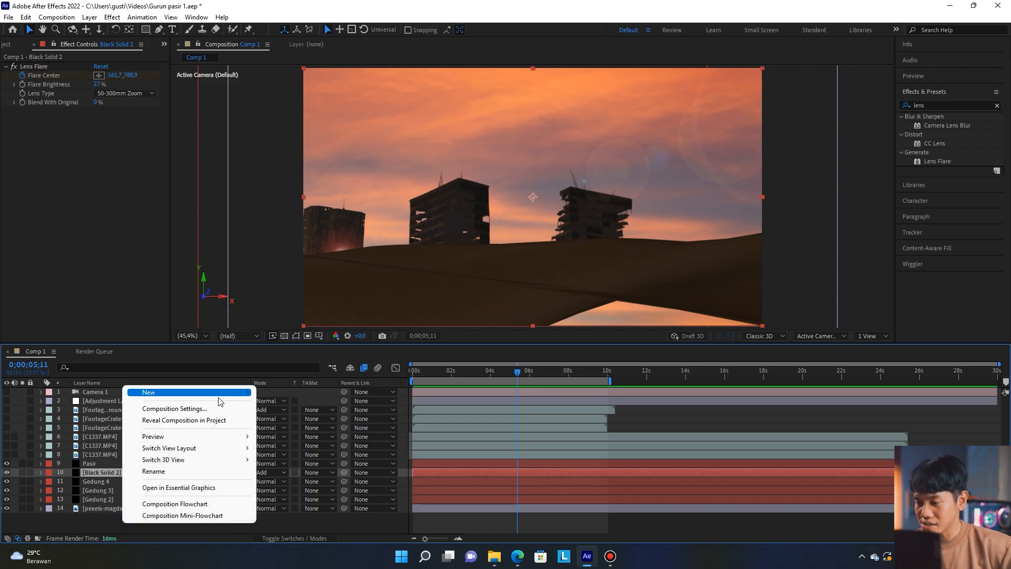
{"action": "mouse_move", "coordinate": [219, 399]}
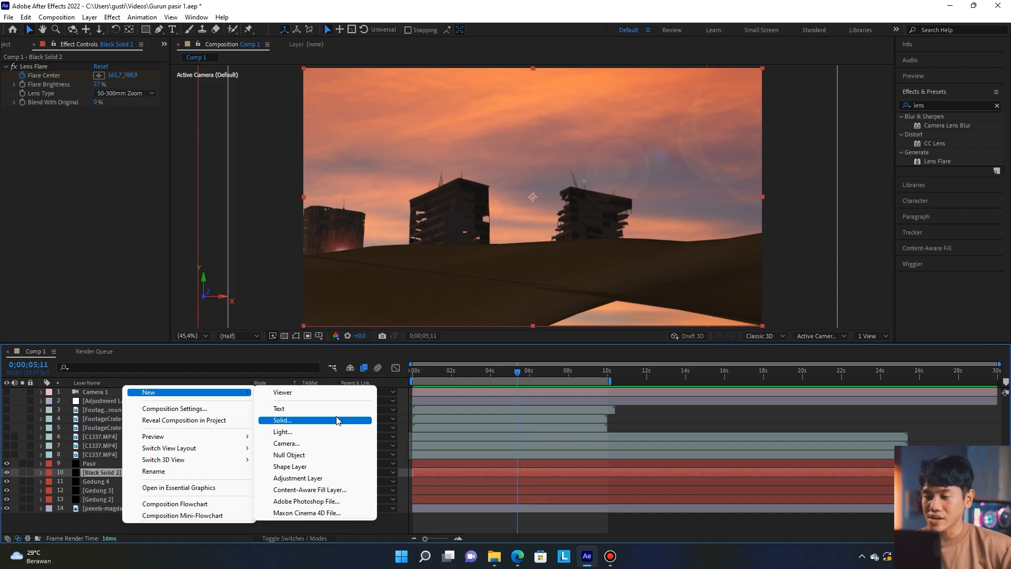
{"action": "left_click", "coordinate": [82, 526]}
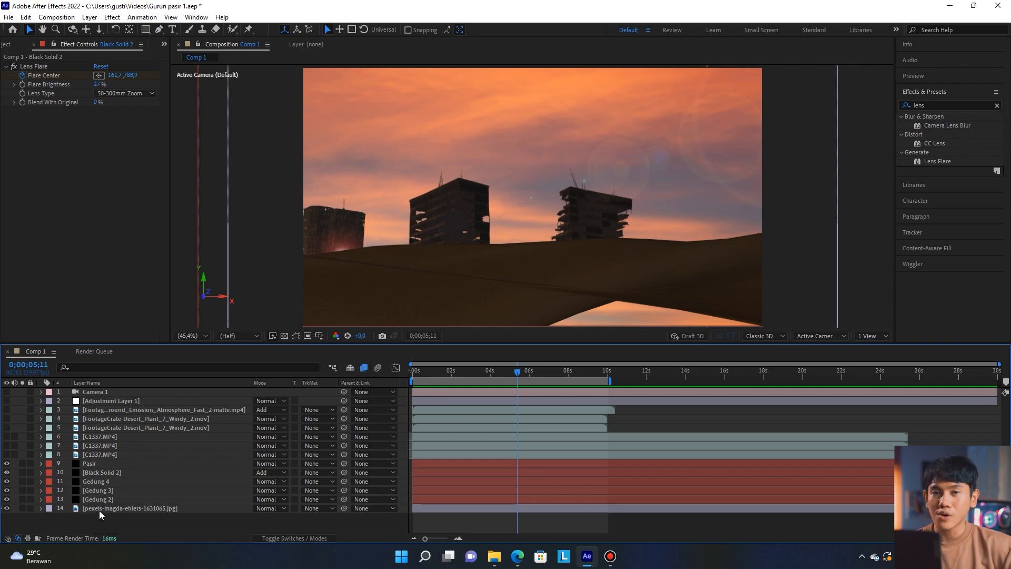
Step: Make the desert plant footage on layer 5 visible and review the effects on both plant layers
{"action": "left_click", "coordinate": [109, 473]}
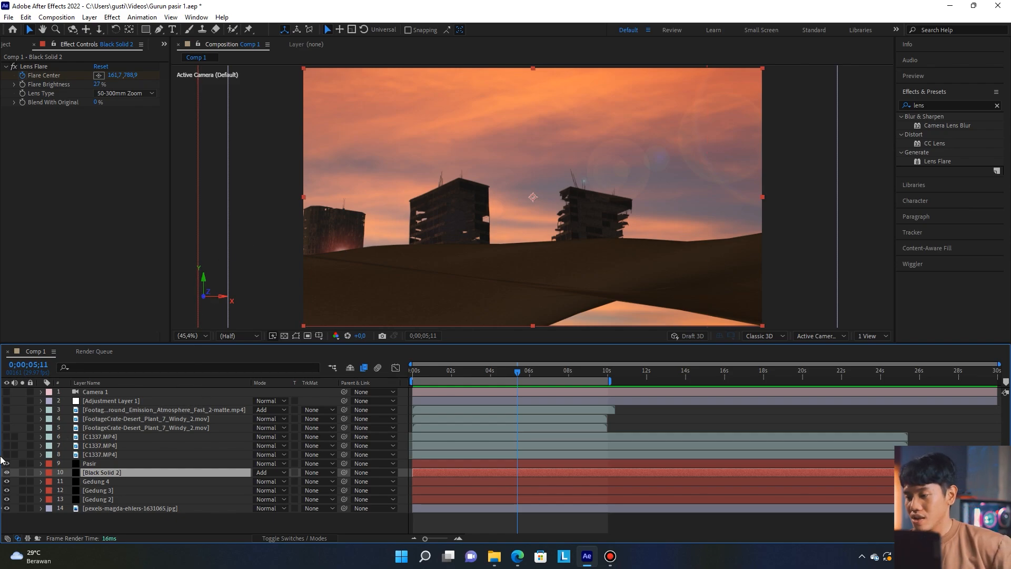
{"action": "left_click", "coordinate": [6, 428]}
{"action": "left_click", "coordinate": [7, 428]}
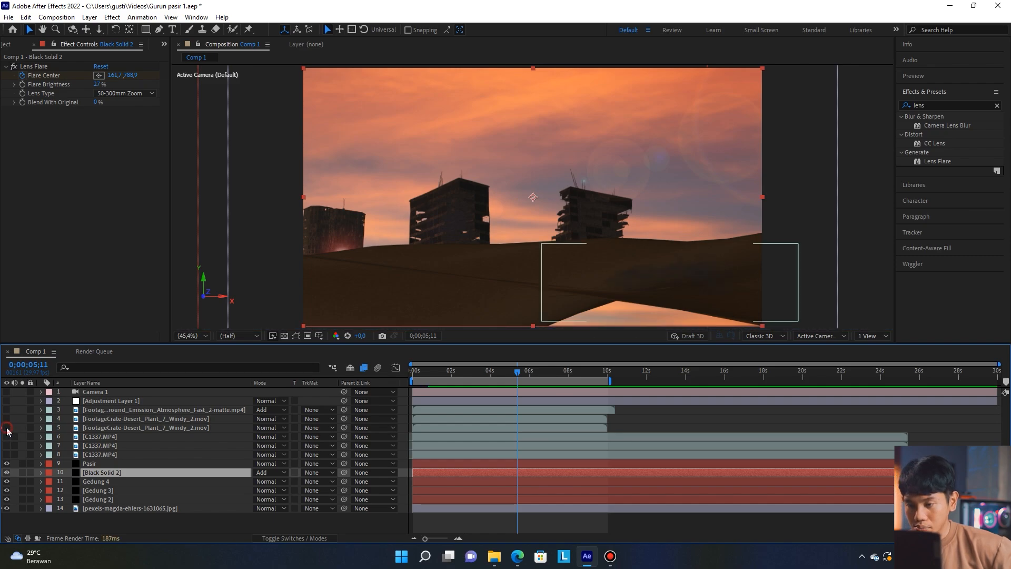
{"action": "left_click", "coordinate": [7, 427]}
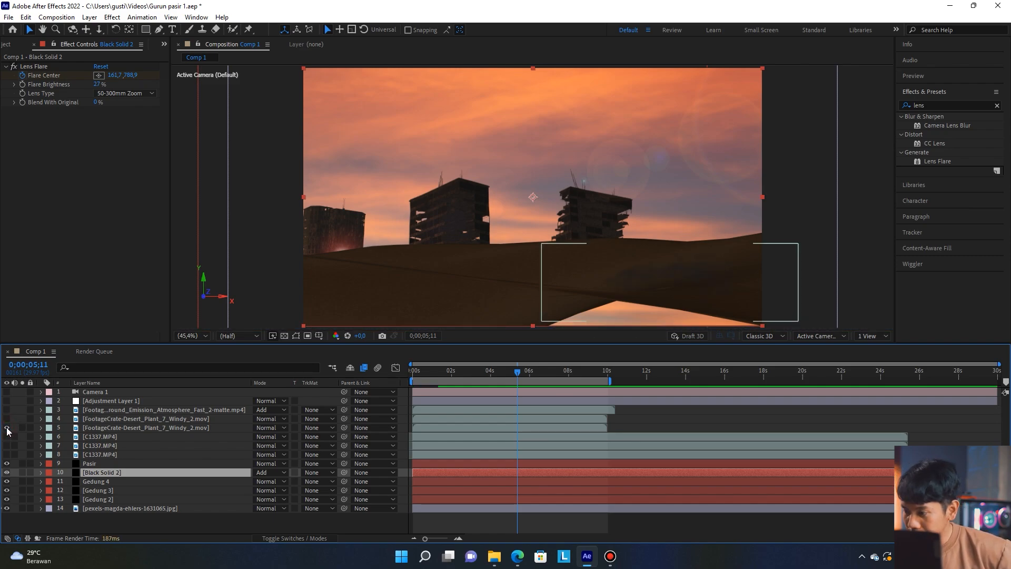
{"action": "left_click", "coordinate": [108, 427]}
{"action": "left_click", "coordinate": [114, 419]}
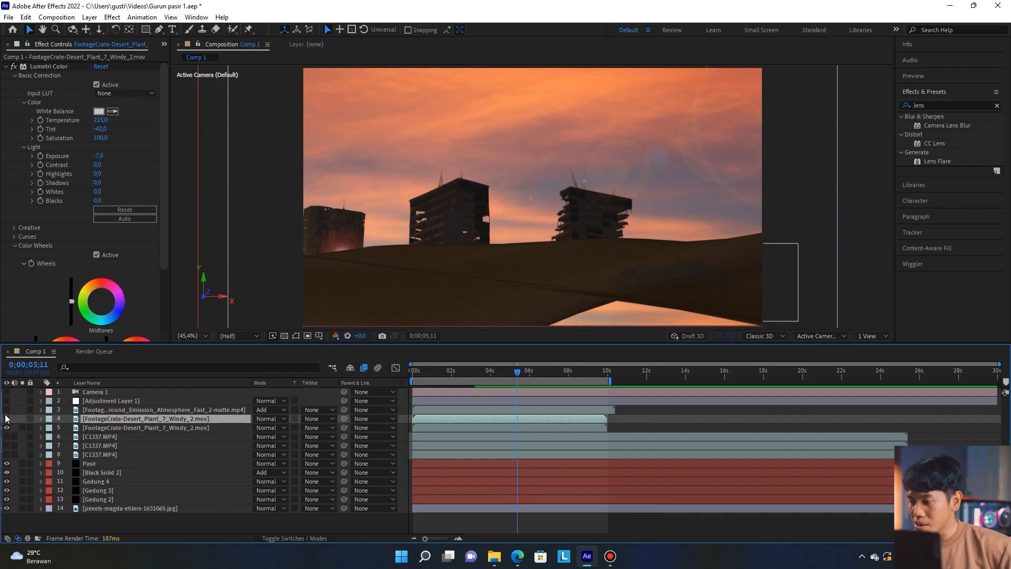
Step: Make the desert plant layer 4 and the ground emission atmosphere layer 3 visible and review the atmosphere layer's effects
{"action": "left_click", "coordinate": [6, 419]}
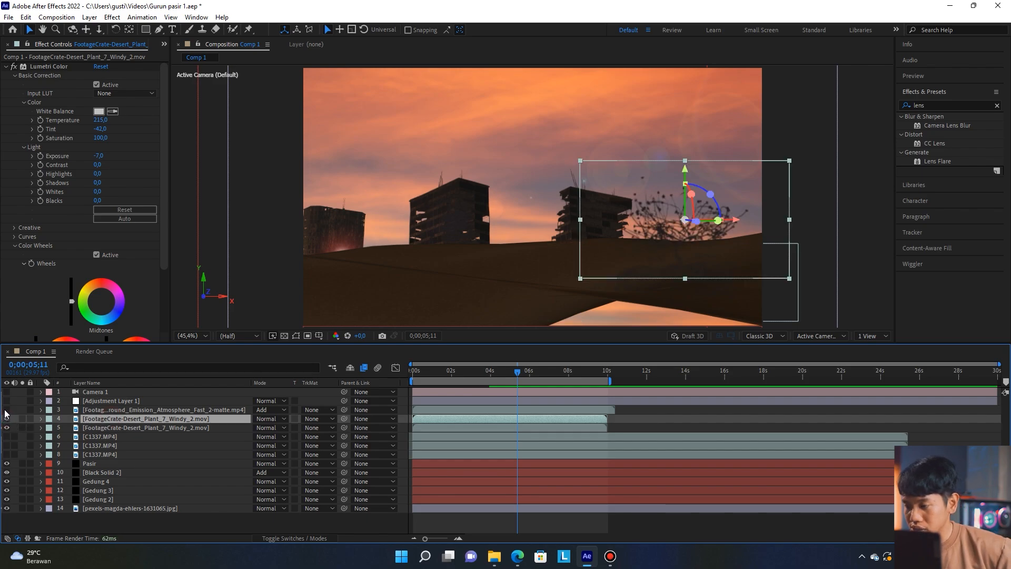
{"action": "left_click", "coordinate": [6, 410]}
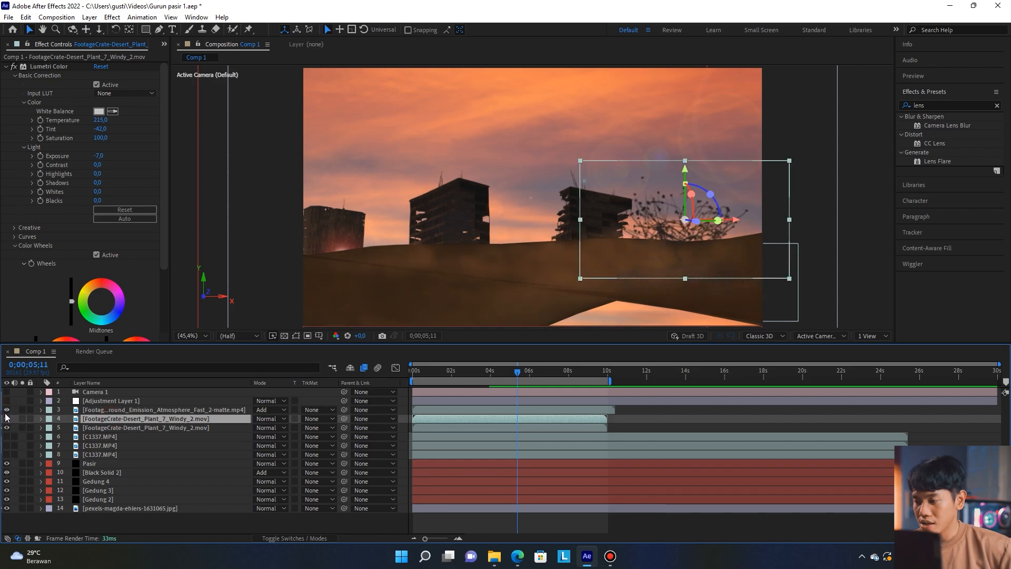
{"action": "left_click", "coordinate": [6, 410]}
{"action": "left_click", "coordinate": [7, 410]}
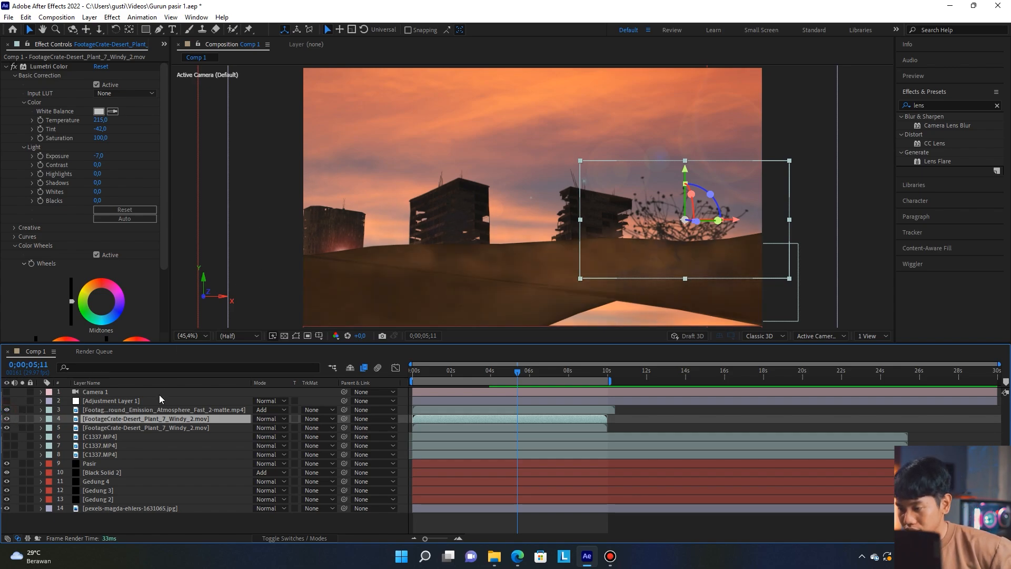
{"action": "left_click", "coordinate": [168, 409]}
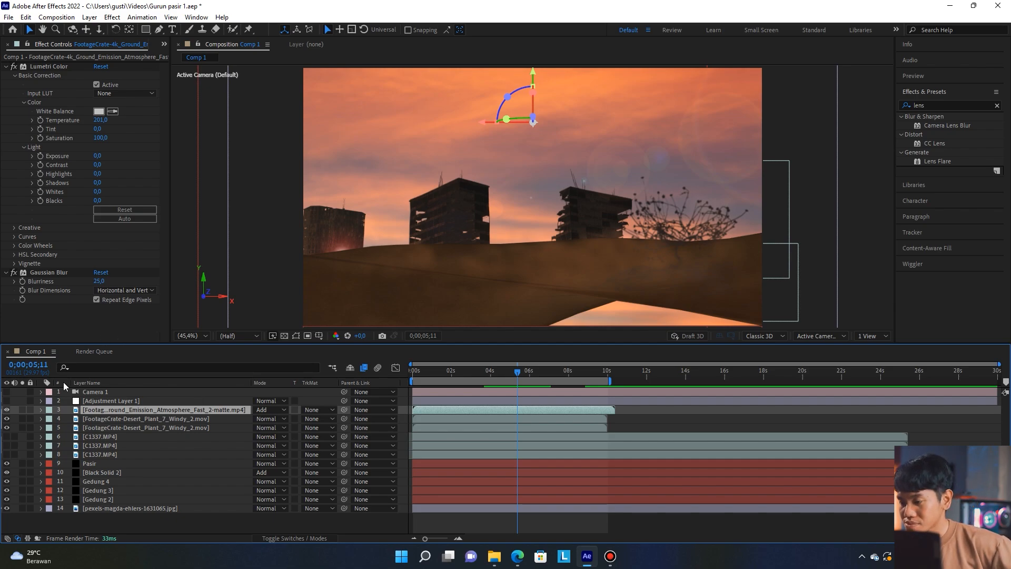
Step: Make the Camera 1 layer visible and scrub from the start to about 6 seconds and back to check its movement
{"action": "left_click", "coordinate": [7, 392]}
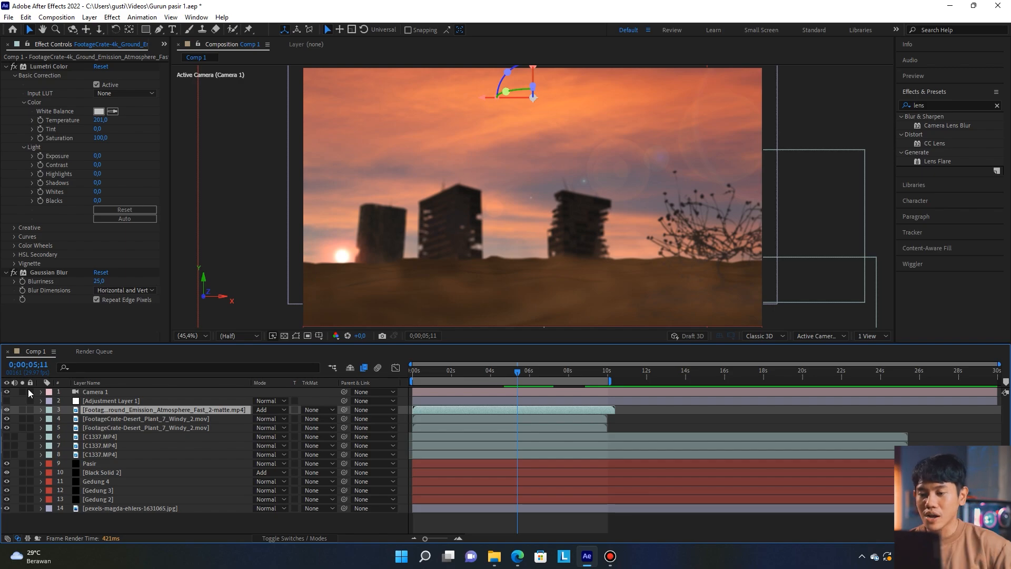
{"action": "left_click", "coordinate": [412, 376]}
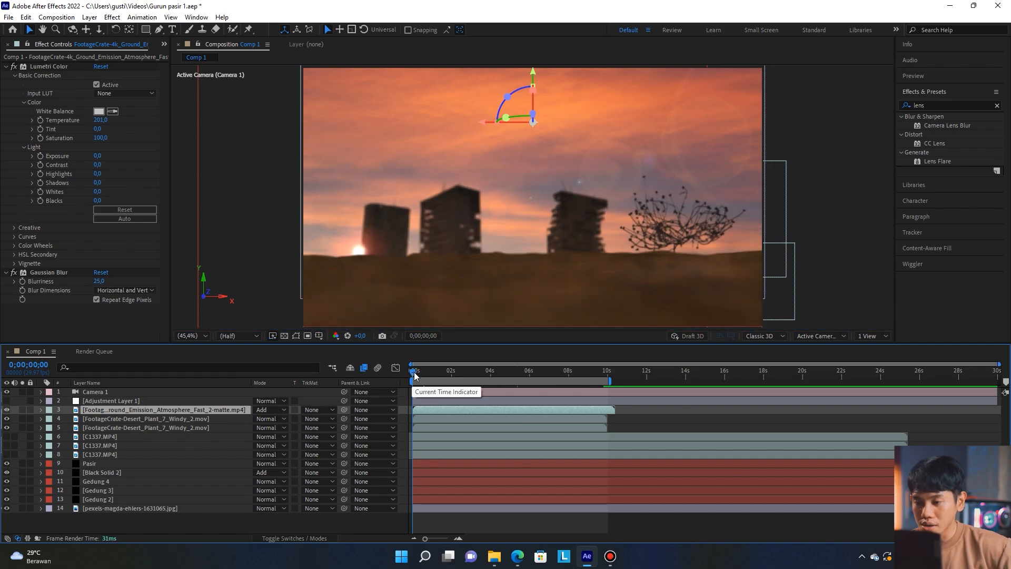
{"action": "left_click_drag", "start_coordinate": [414, 374], "coordinate": [536, 386]}
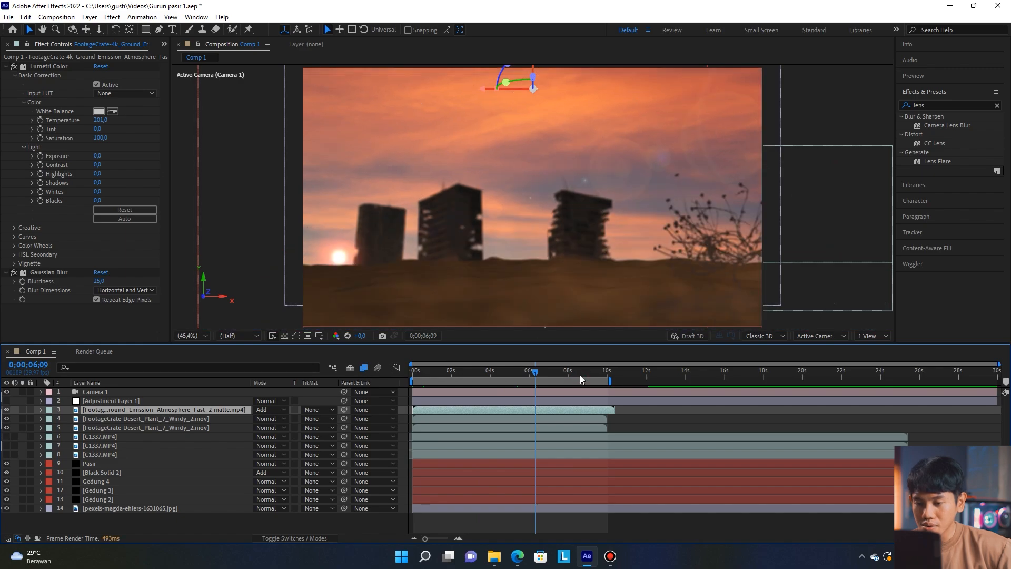
{"action": "left_click_drag", "start_coordinate": [580, 375], "coordinate": [413, 377]}
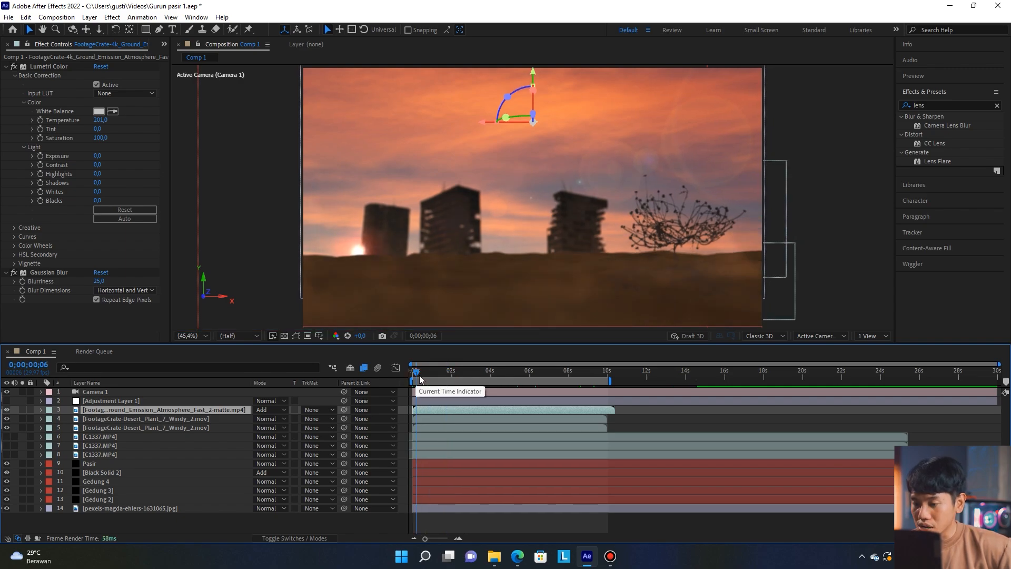
Step: Examine the settings for creating a new camera layer and dismiss them without creating one
{"action": "right_click", "coordinate": [200, 524]}
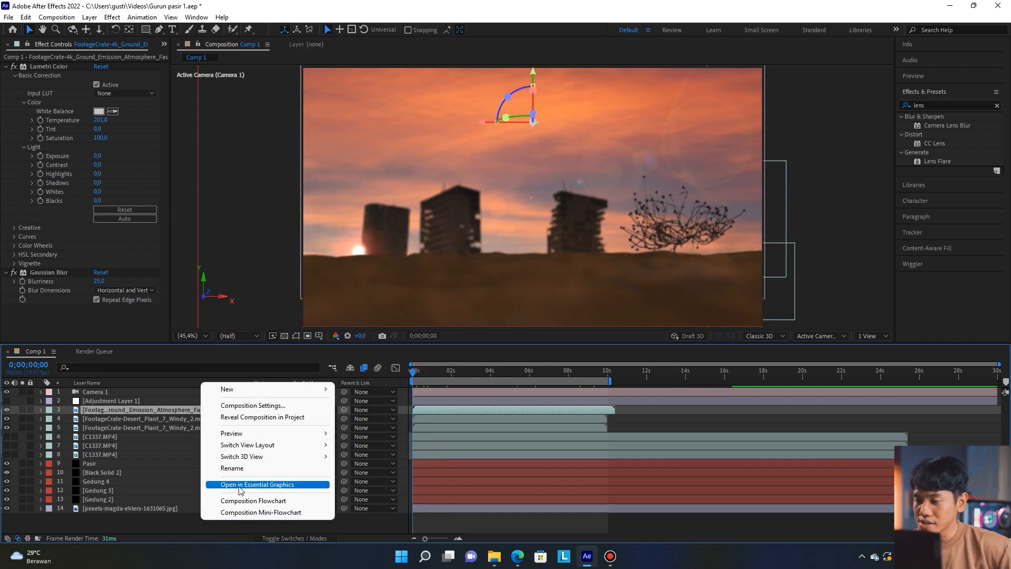
{"action": "right_click", "coordinate": [127, 522]}
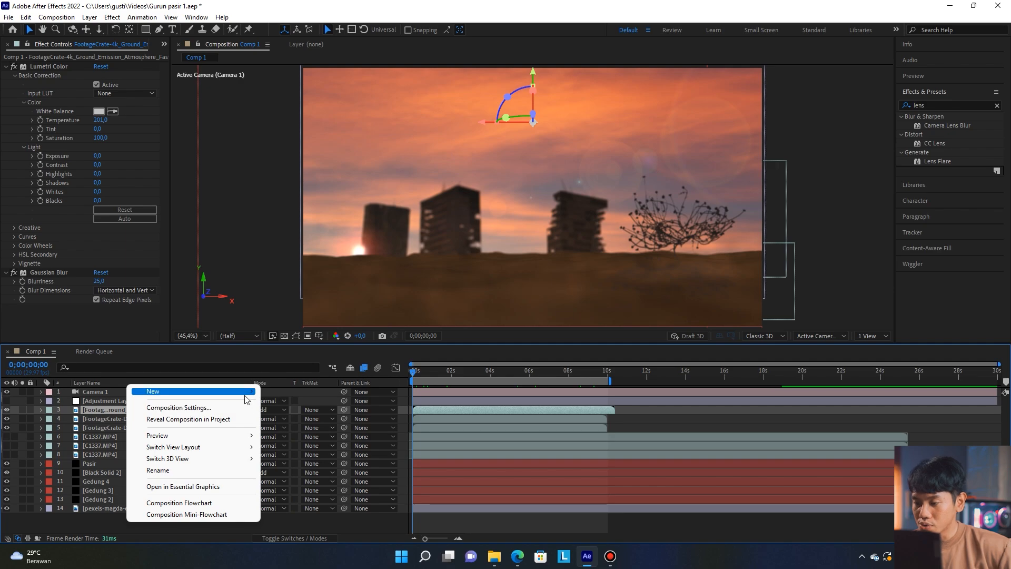
{"action": "mouse_move", "coordinate": [246, 392]}
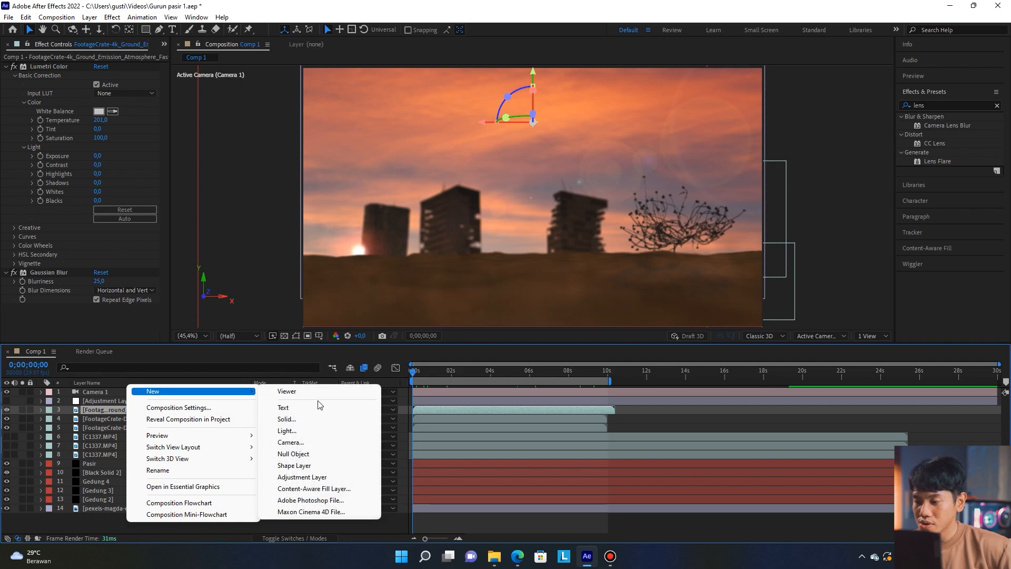
{"action": "left_click", "coordinate": [334, 443]}
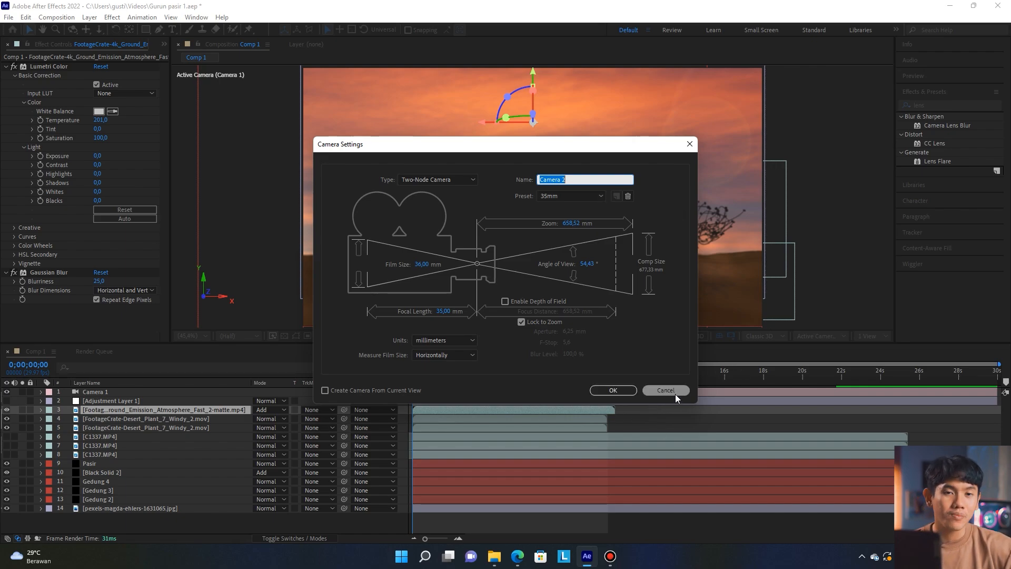
{"action": "left_click", "coordinate": [658, 391]}
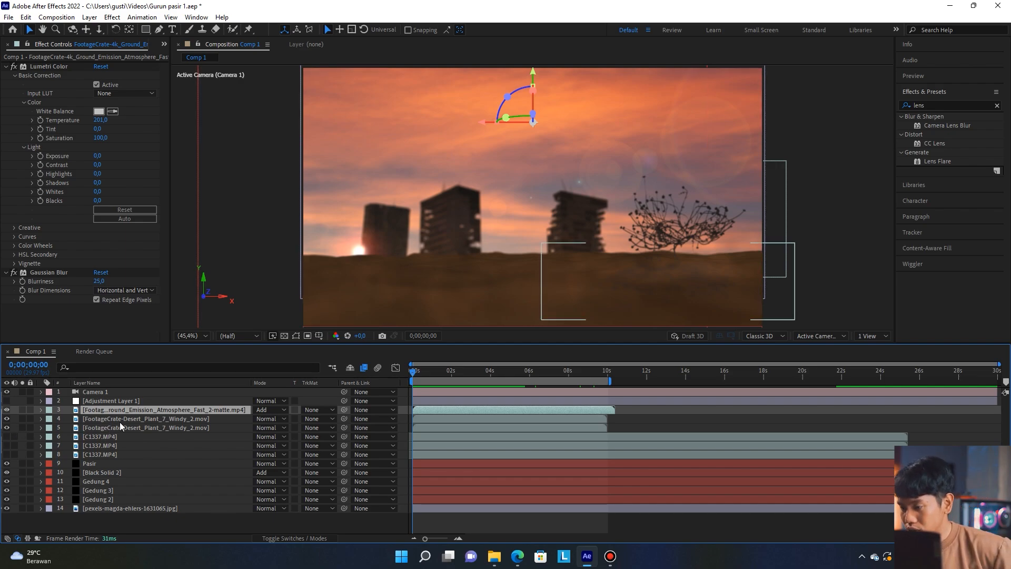
Step: Make the three C1337.MP4 layers containing the person and the shadow visible
{"action": "left_click", "coordinate": [107, 437]}
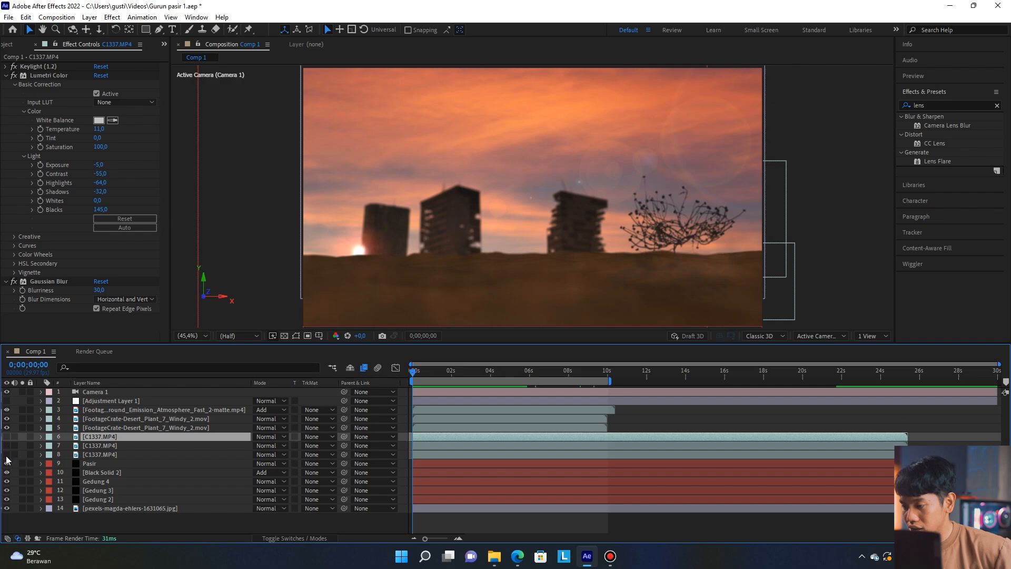
{"action": "left_click", "coordinate": [101, 455]}
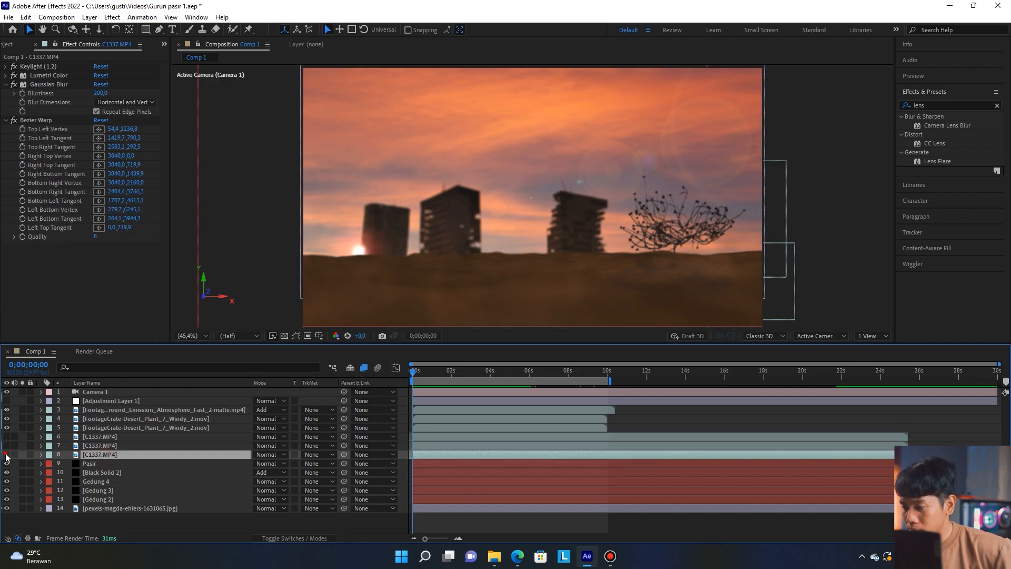
{"action": "left_click", "coordinate": [7, 446]}
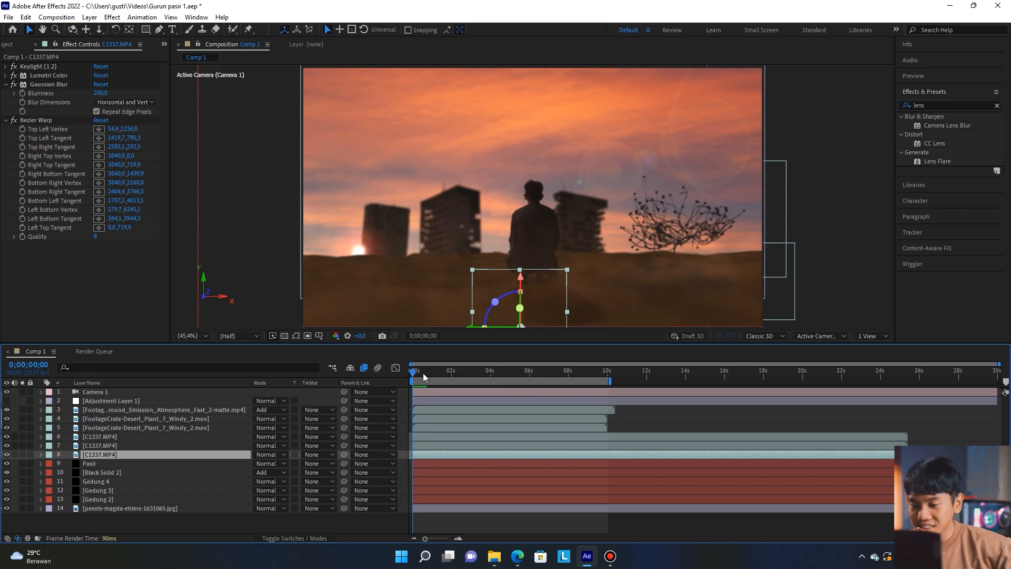
Step: Scrub through the person's movement to about 4 seconds and return the playhead to the start of the composition
{"action": "left_click", "coordinate": [436, 372]}
{"action": "left_click", "coordinate": [495, 375]}
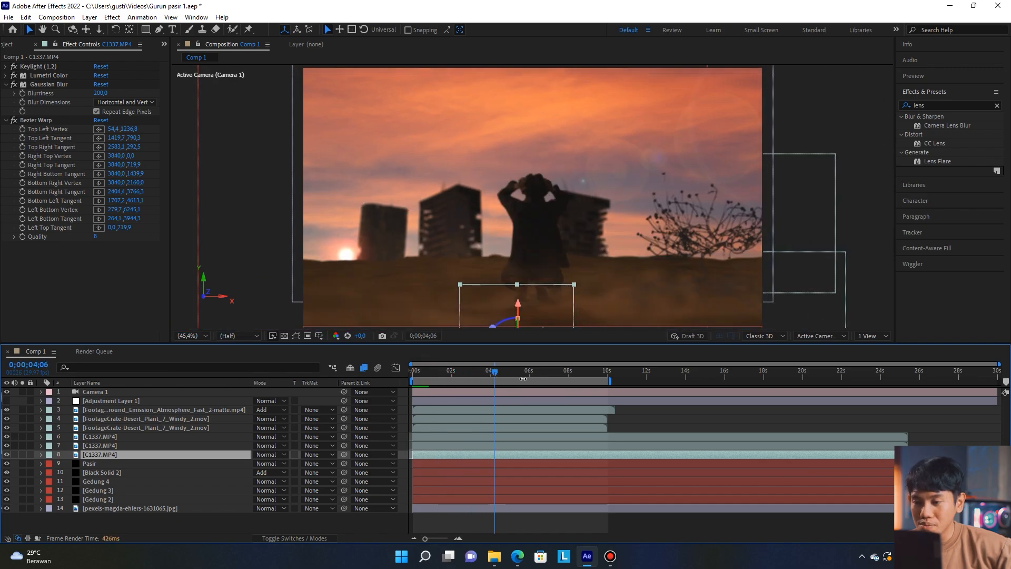
{"action": "left_click", "coordinate": [459, 374]}
{"action": "left_click_drag", "start_coordinate": [439, 374], "coordinate": [413, 376]}
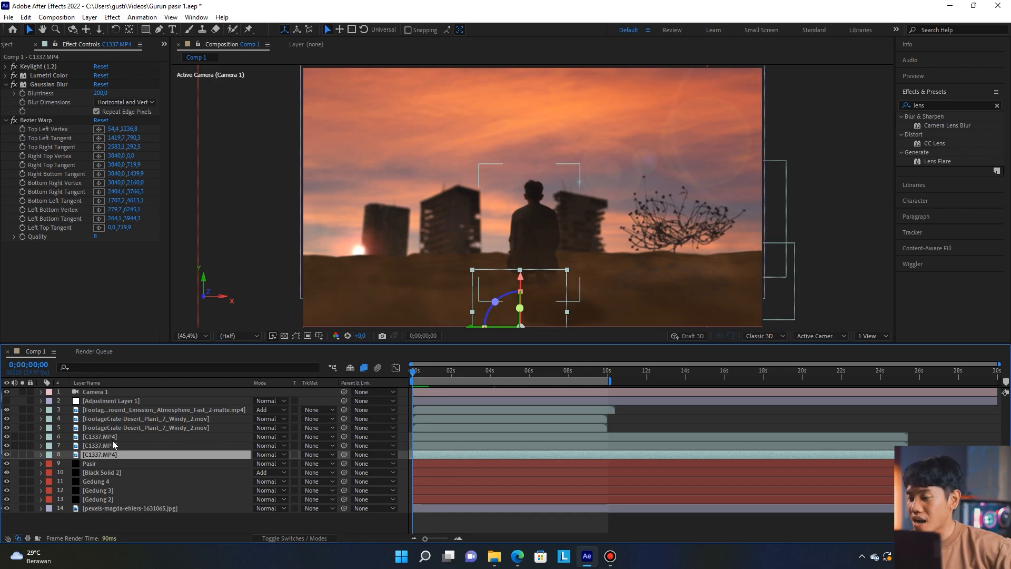
Step: Turn off Lumetri Color on C1337.MP4 layer 6 and switch Keylight off and on again on layer 7
{"action": "left_click", "coordinate": [103, 437]}
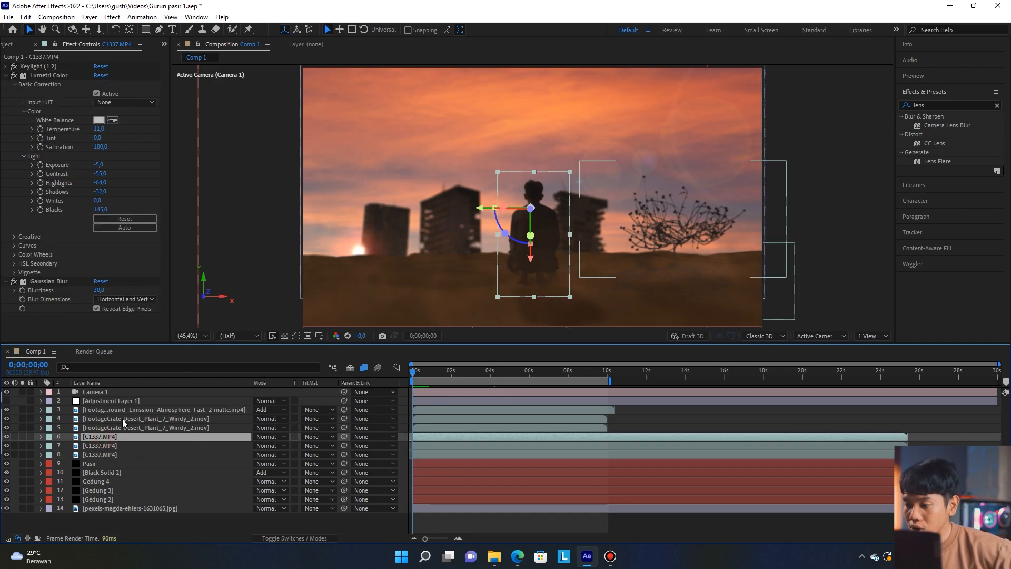
{"action": "left_click", "coordinate": [14, 76]}
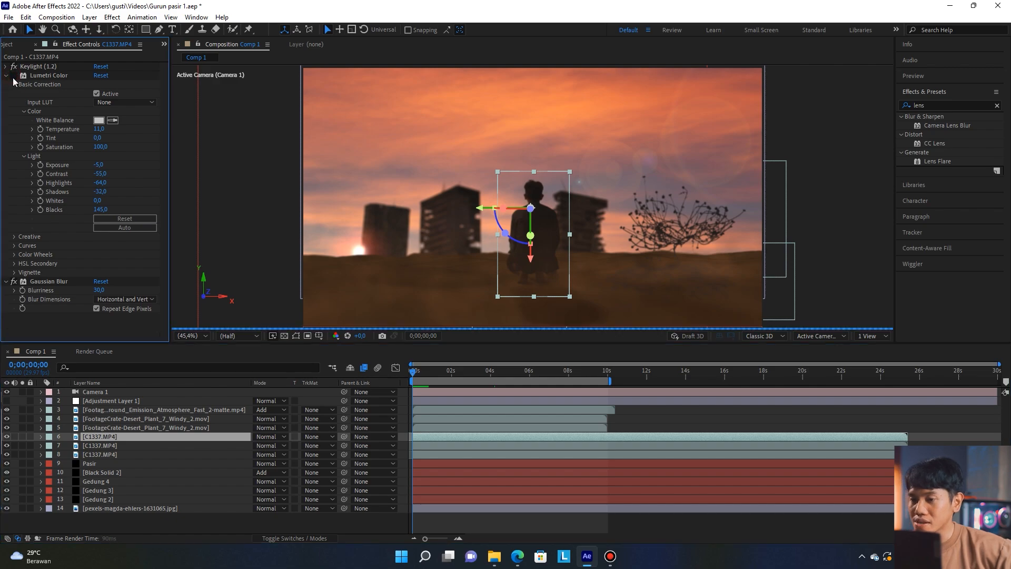
{"action": "left_click", "coordinate": [95, 446]}
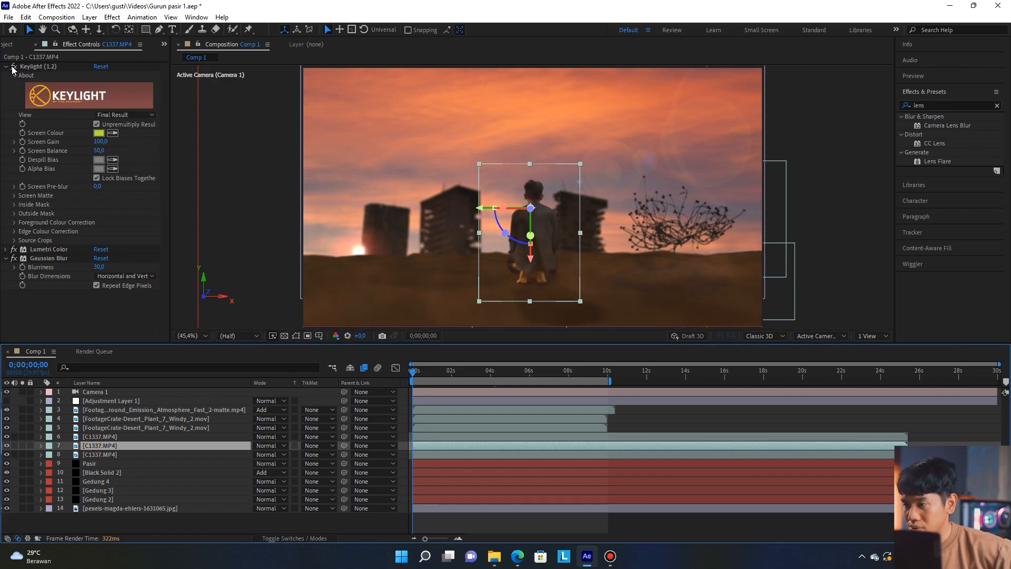
{"action": "left_click", "coordinate": [14, 67]}
{"action": "left_click", "coordinate": [13, 66]}
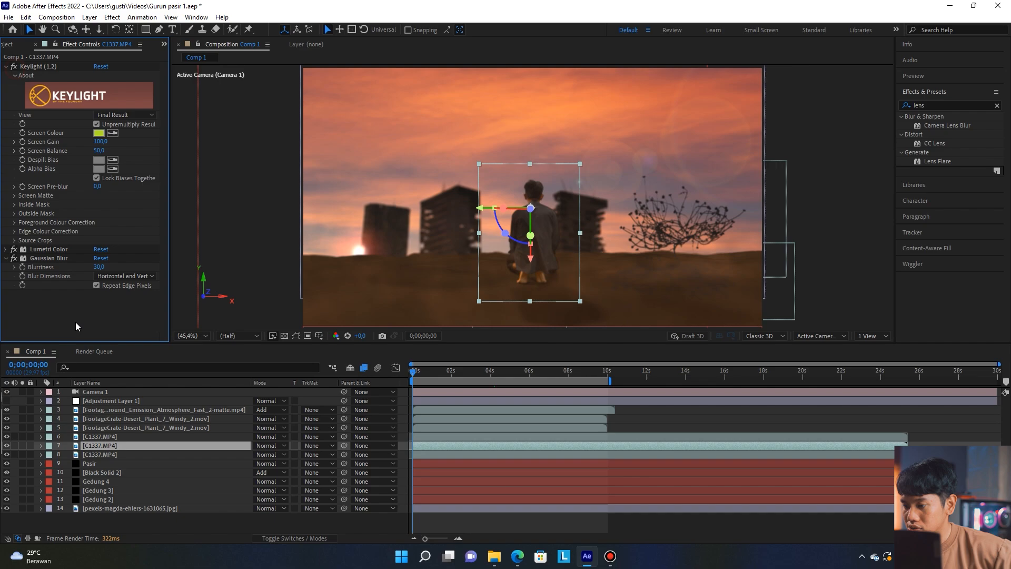
Step: Turn off Lumetri Color on C1337.MP4 layers 8 and 7 and inspect the uncorrected person up close
{"action": "left_click", "coordinate": [100, 455]}
{"action": "left_click", "coordinate": [13, 76]}
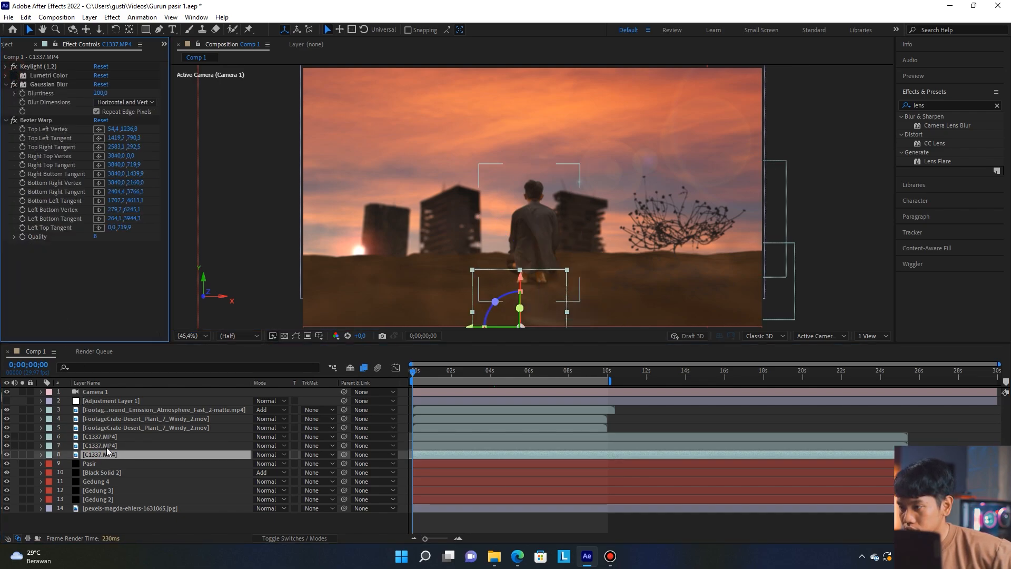
{"action": "left_click", "coordinate": [100, 446]}
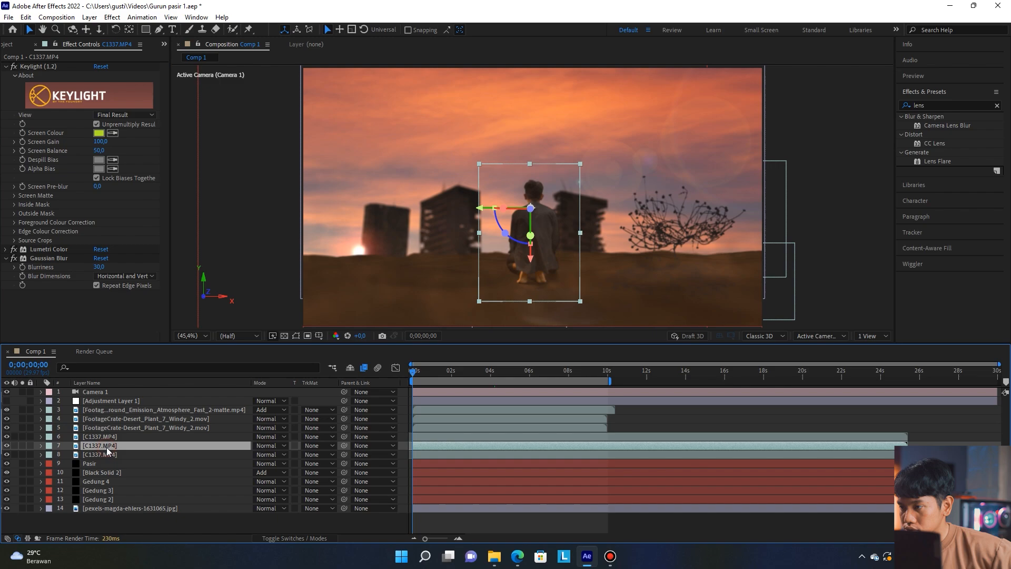
{"action": "left_click", "coordinate": [13, 249]}
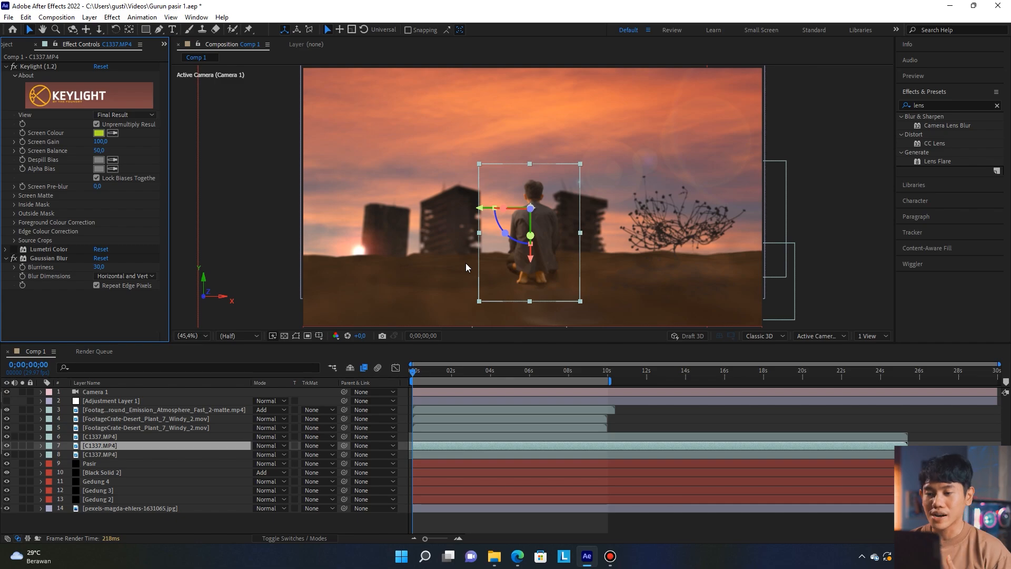
{"action": "scroll", "coordinate": [543, 245], "scroll_direction": "up", "scroll_amount": 2}
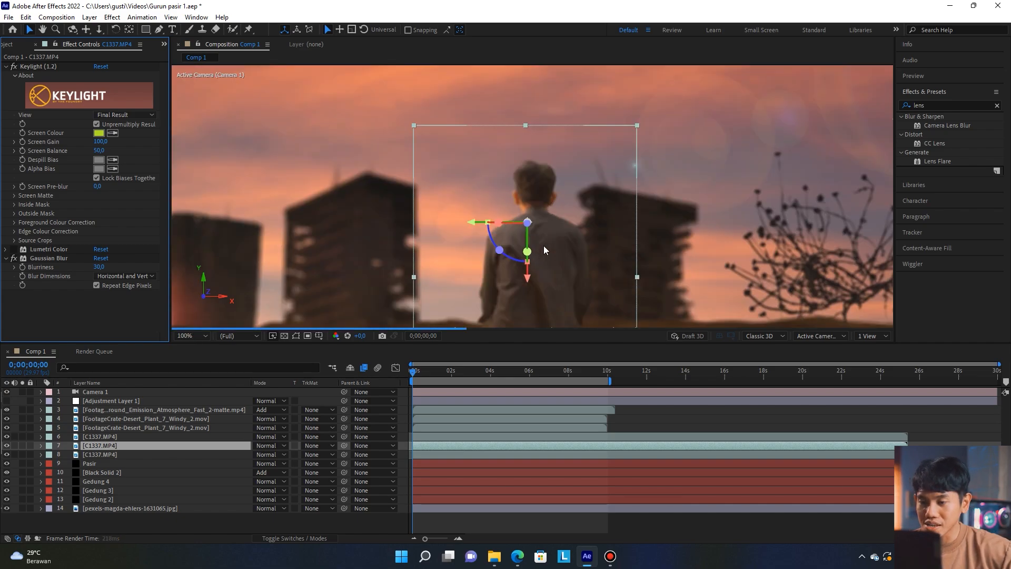
{"action": "scroll", "coordinate": [543, 246], "scroll_direction": "down", "scroll_amount": 1}
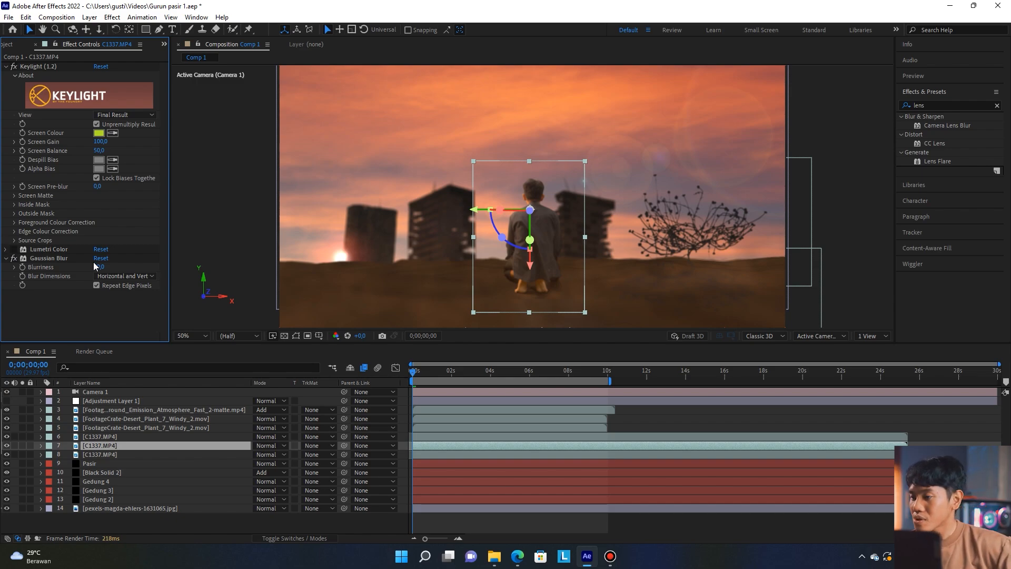
Step: Turn Lumetri Color back on for C1337.MP4 layers 7, 8 and 6
{"action": "left_click", "coordinate": [15, 250]}
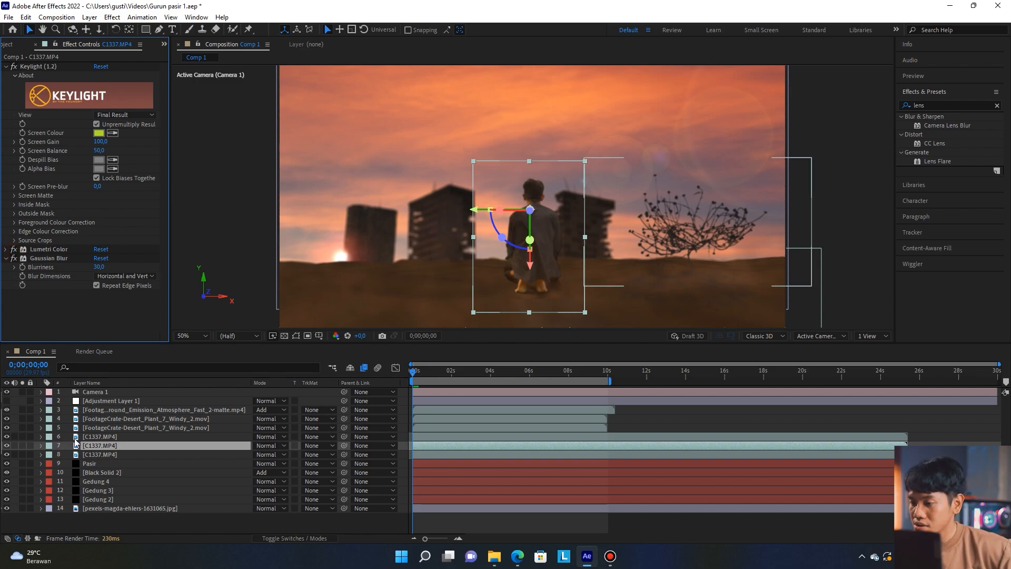
{"action": "key", "text": "ctrl+Down"}
{"action": "left_click", "coordinate": [14, 75]}
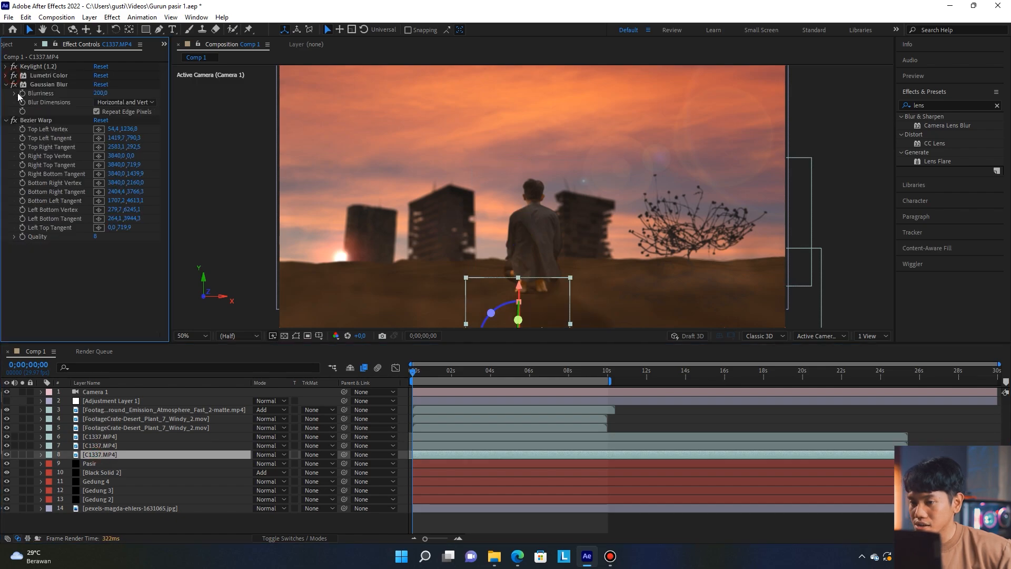
{"action": "left_click", "coordinate": [106, 436]}
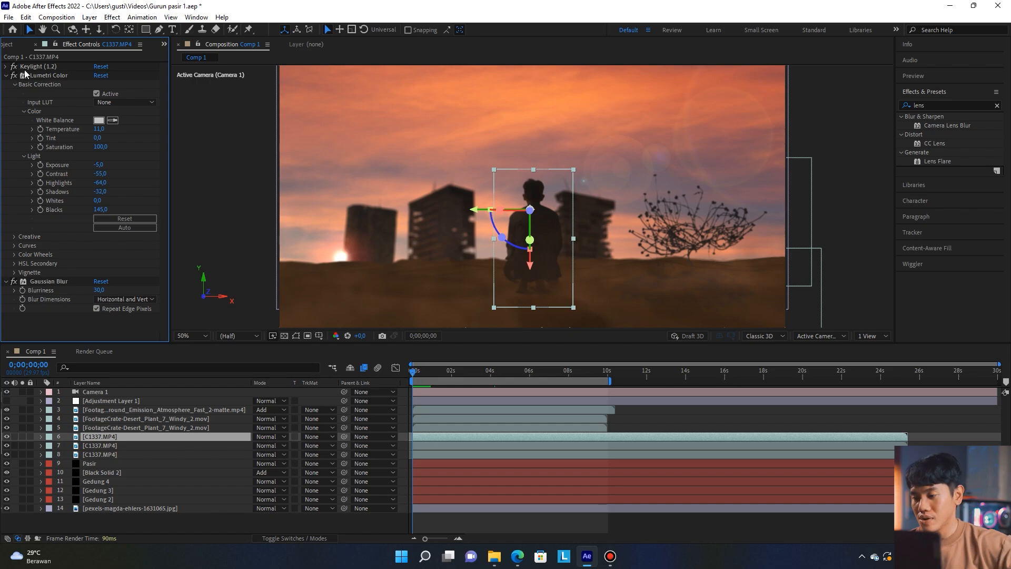
Step: Toggle the visibility of C1337.MP4 layer 8 off and on to compare the scene with and without the shadow
{"action": "left_click", "coordinate": [99, 455]}
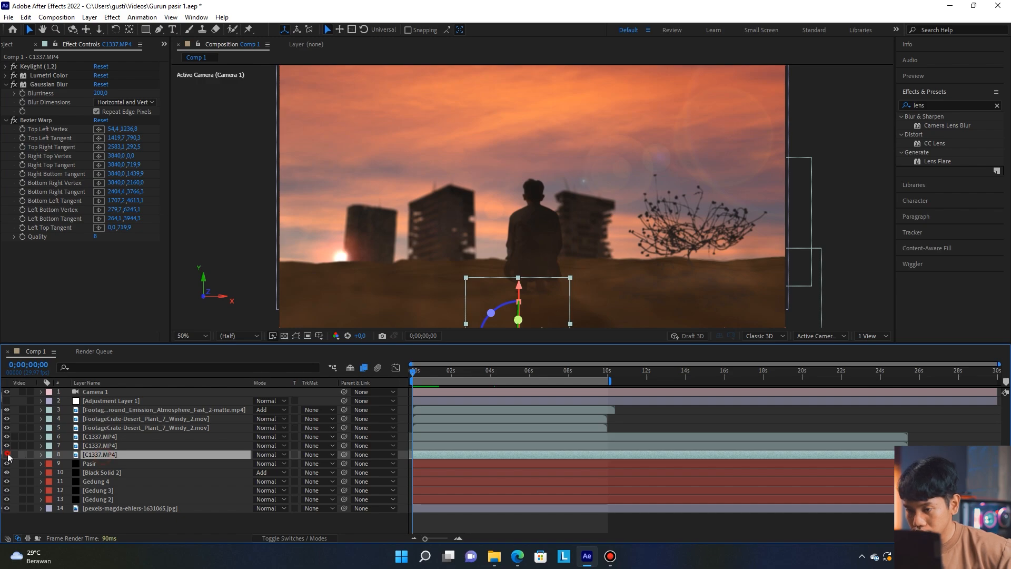
{"action": "left_click", "coordinate": [7, 455]}
{"action": "left_click", "coordinate": [7, 455]}
{"action": "left_click", "coordinate": [6, 455]}
{"action": "left_click", "coordinate": [7, 454]}
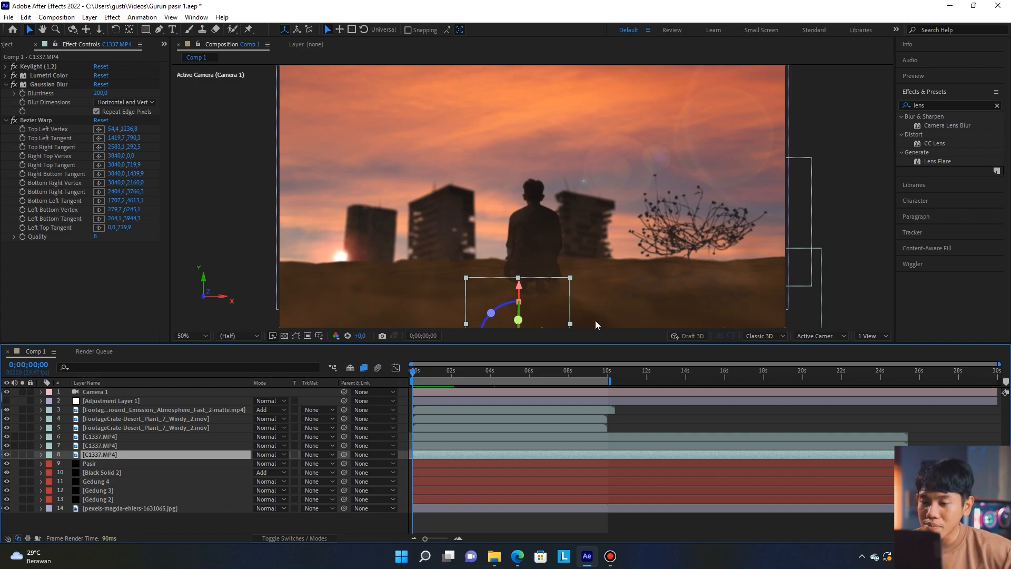
Step: Review the Bezier Warp effect on C1337.MP4 layer 8 and search the effects for "bezi"
{"action": "left_click", "coordinate": [30, 124]}
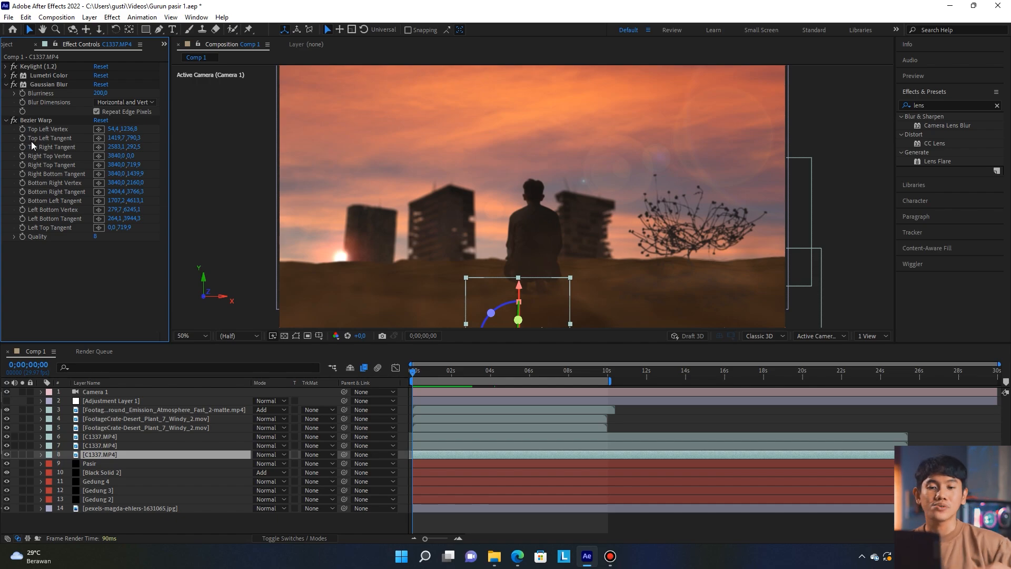
{"action": "left_click", "coordinate": [950, 107]}
{"action": "key", "text": "ctrl+a"}
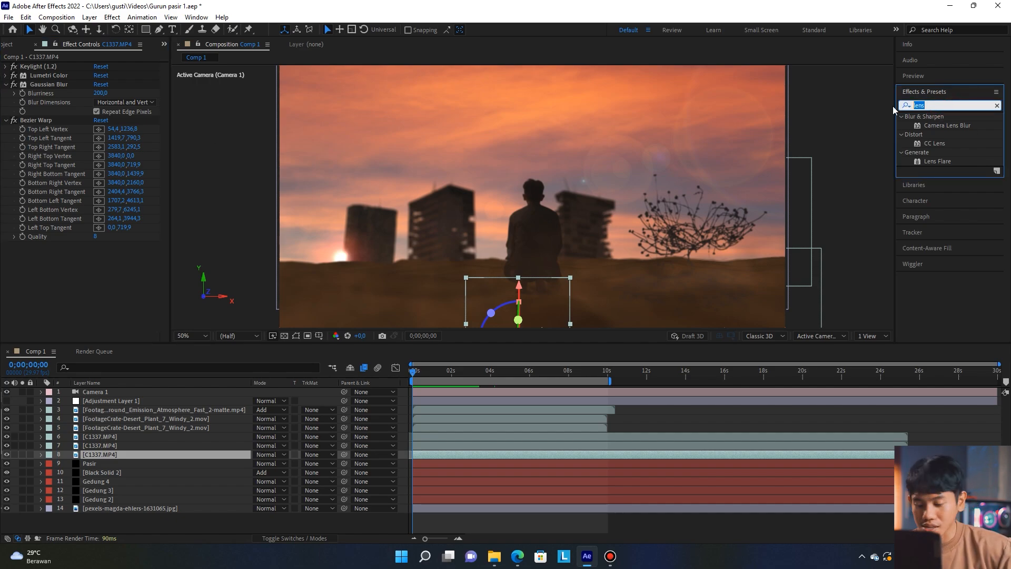
{"action": "type", "text": "bezi"}
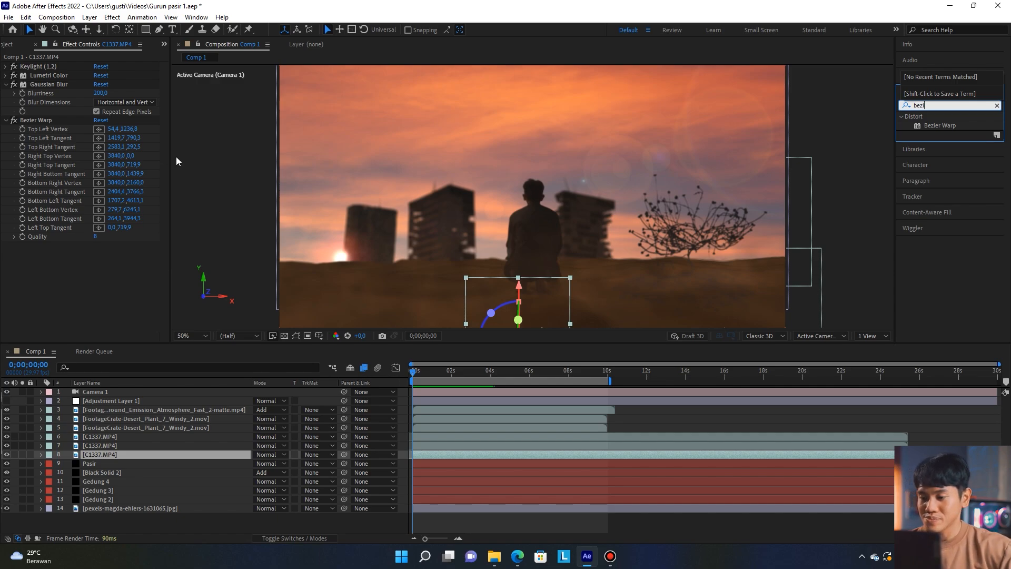
Step: Play back the composite from the first frame to review the person's movement, shadow and surroundings
{"action": "mouse_move", "coordinate": [415, 373]}
{"action": "left_mouse_down"}
{"action": "mouse_move", "coordinate": [475, 373]}
{"action": "mouse_move", "coordinate": [407, 378]}
{"action": "left_mouse_up"}
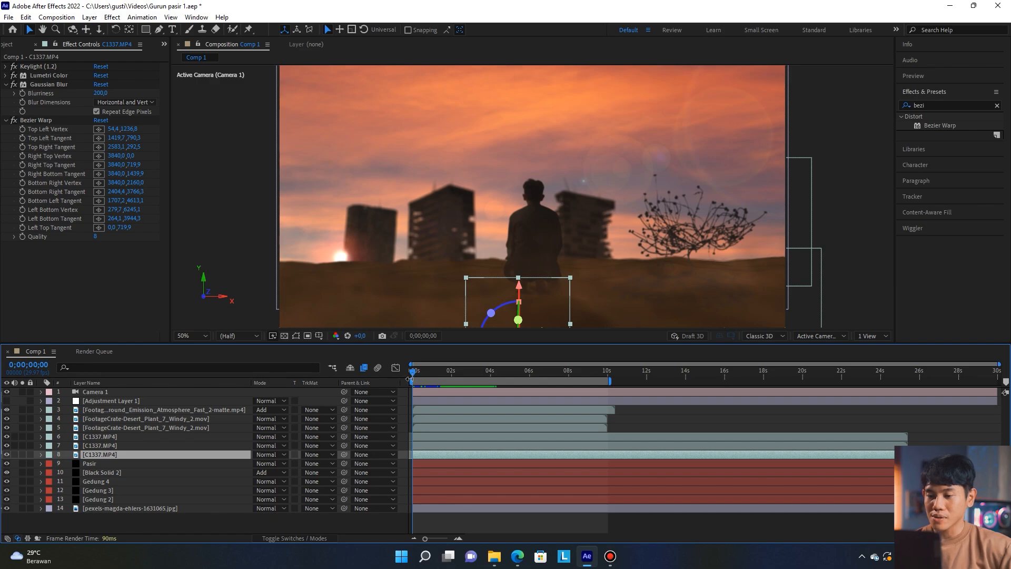
{"action": "key", "text": "space"}
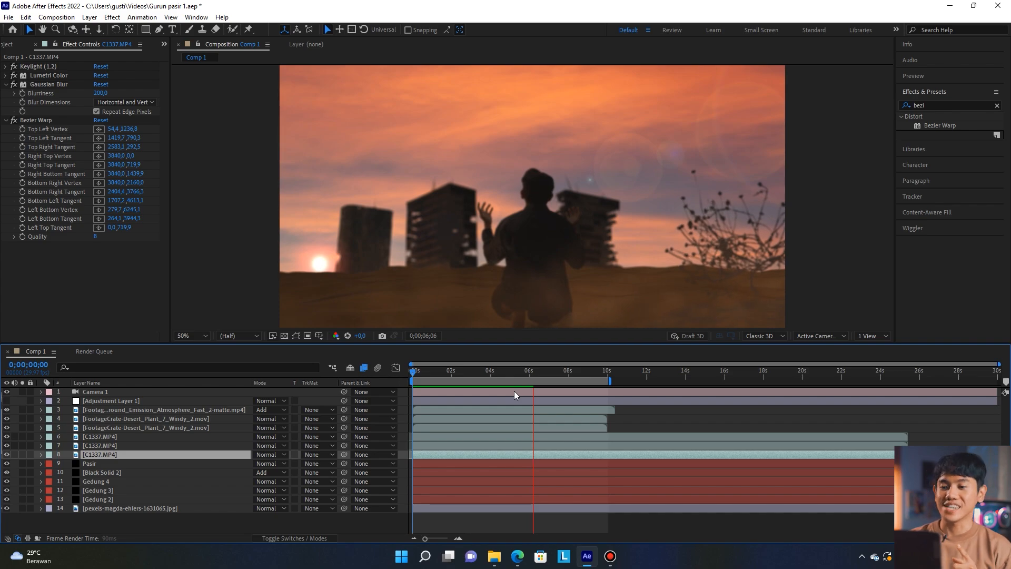
{"action": "key", "text": "space"}
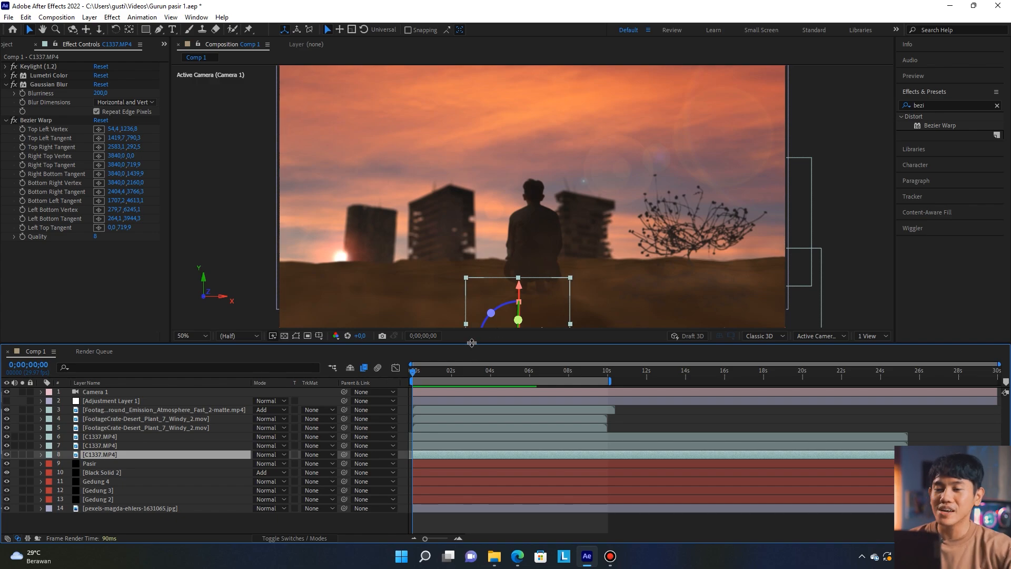
{"action": "key", "text": "space"}
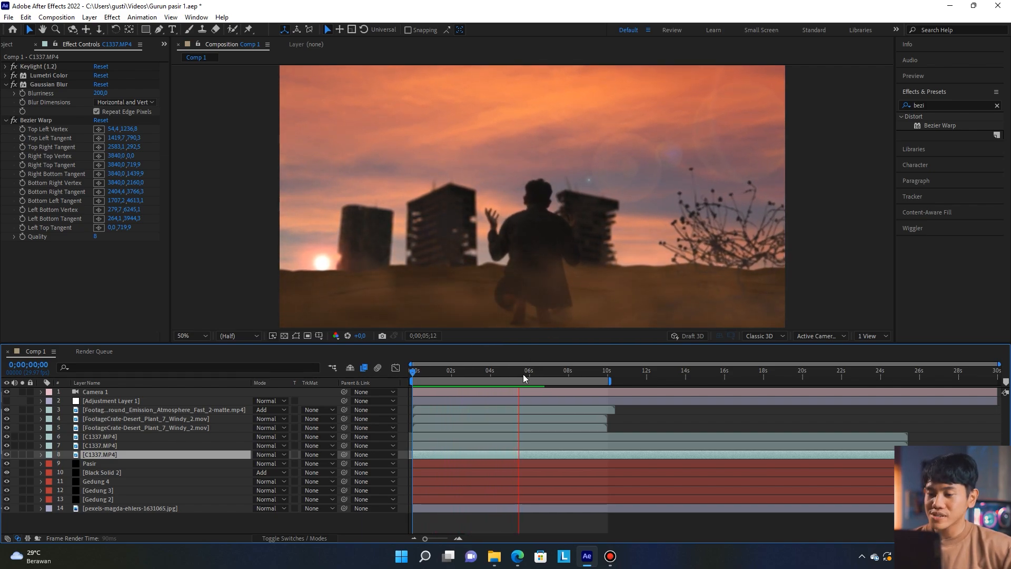
{"action": "key", "text": "space"}
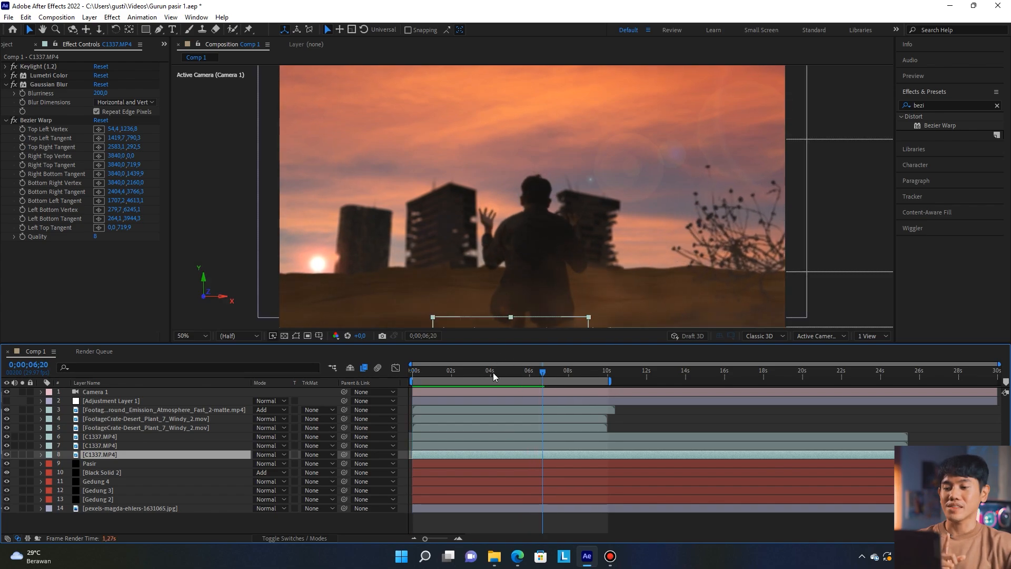
Step: Toggle Adjustment Layer 1 on and off near 0;00;00;25 to compare the scene, and examine its Lumetri Color vignette settings
{"action": "left_click_drag", "start_coordinate": [489, 371], "coordinate": [429, 371]}
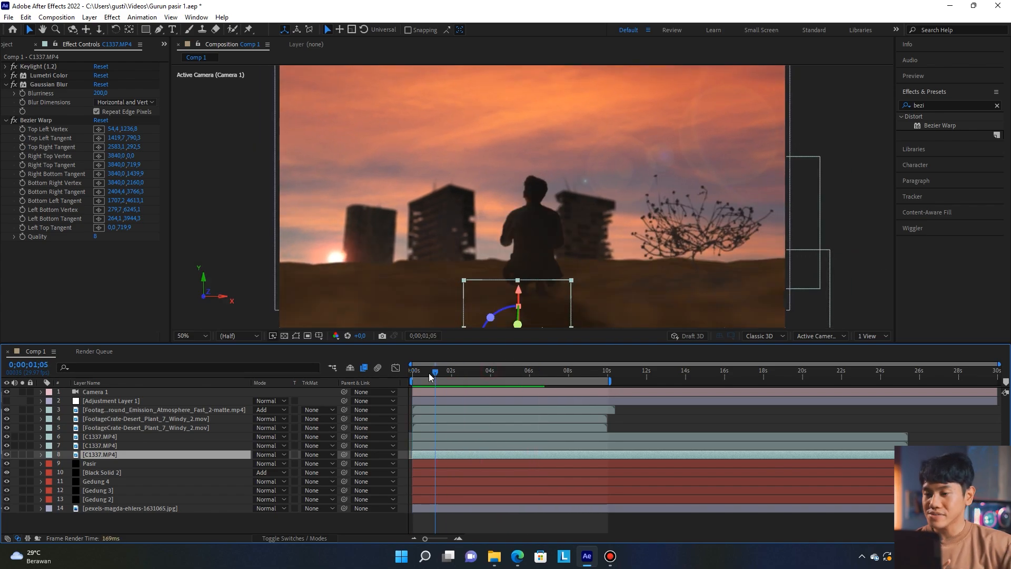
{"action": "left_click", "coordinate": [6, 401]}
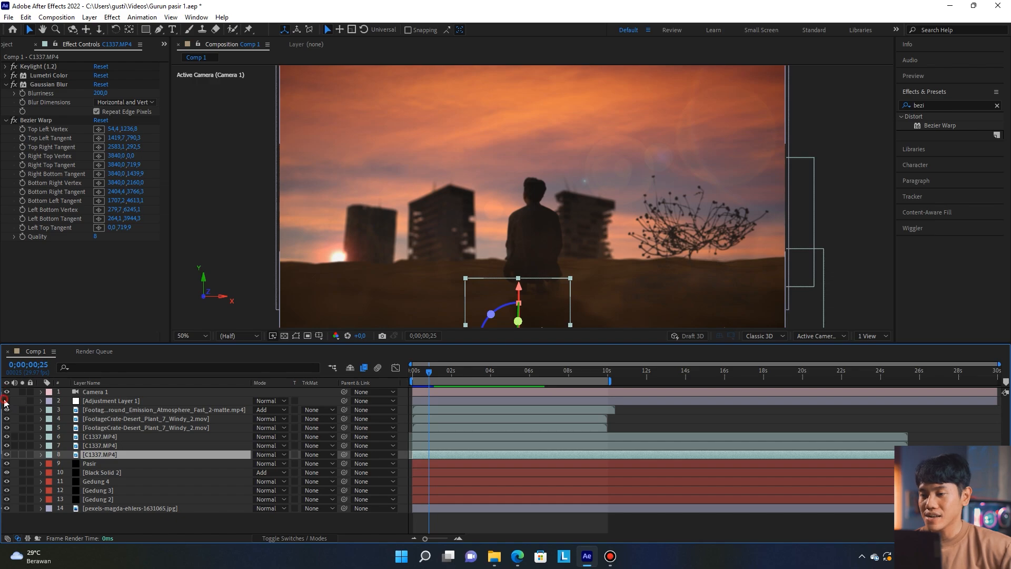
{"action": "left_click", "coordinate": [6, 401]}
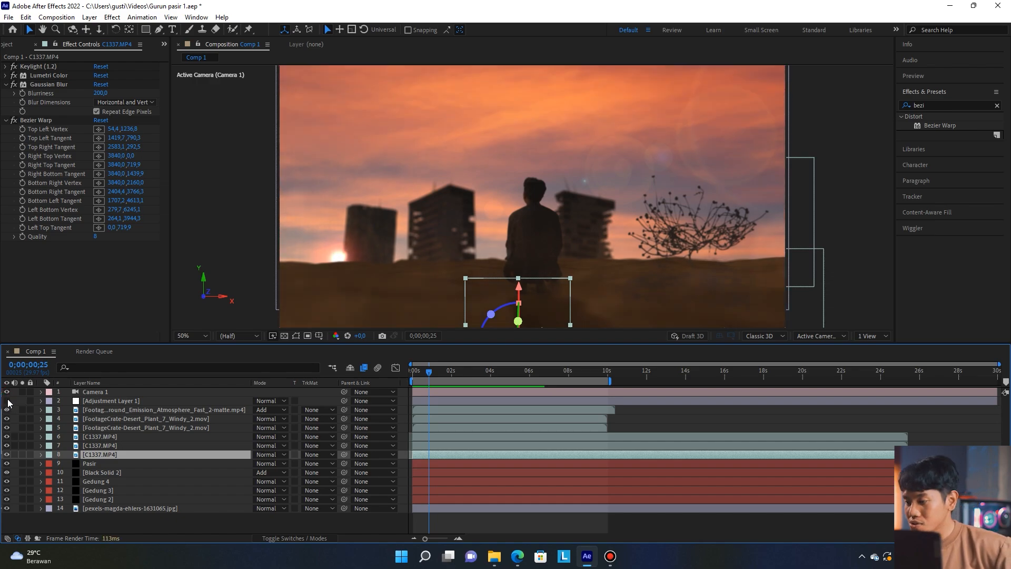
{"action": "left_click", "coordinate": [111, 402]}
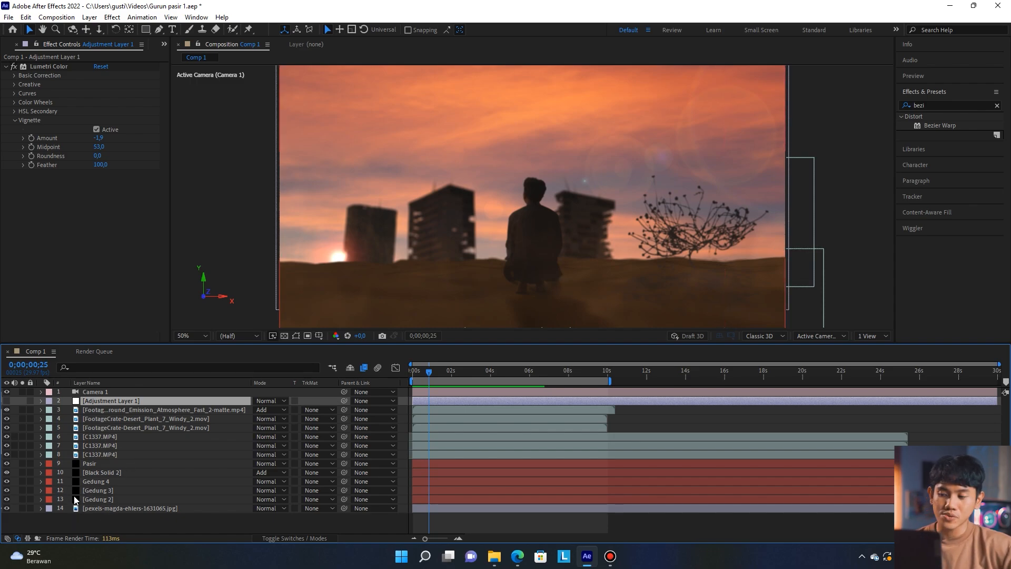
Step: Show where the Adjustment Layer option is among the new layer types, without creating one
{"action": "right_click", "coordinate": [106, 522]}
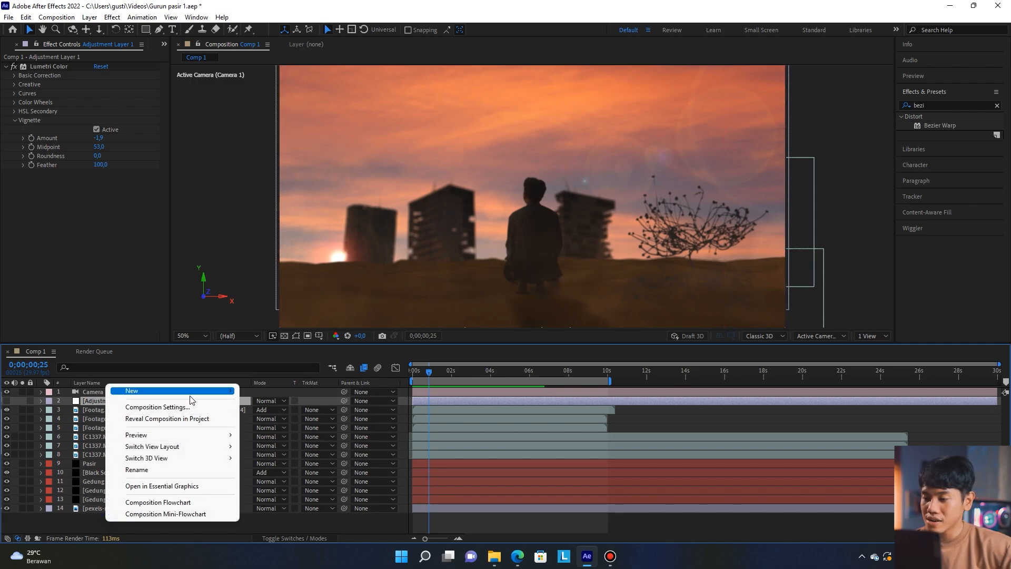
{"action": "mouse_move", "coordinate": [190, 396]}
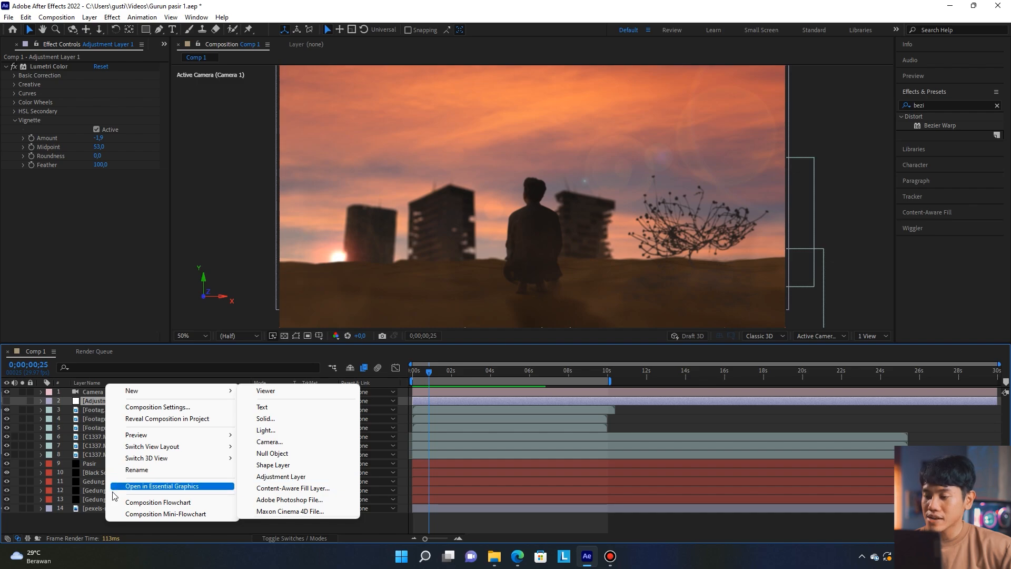
{"action": "left_click", "coordinate": [76, 524]}
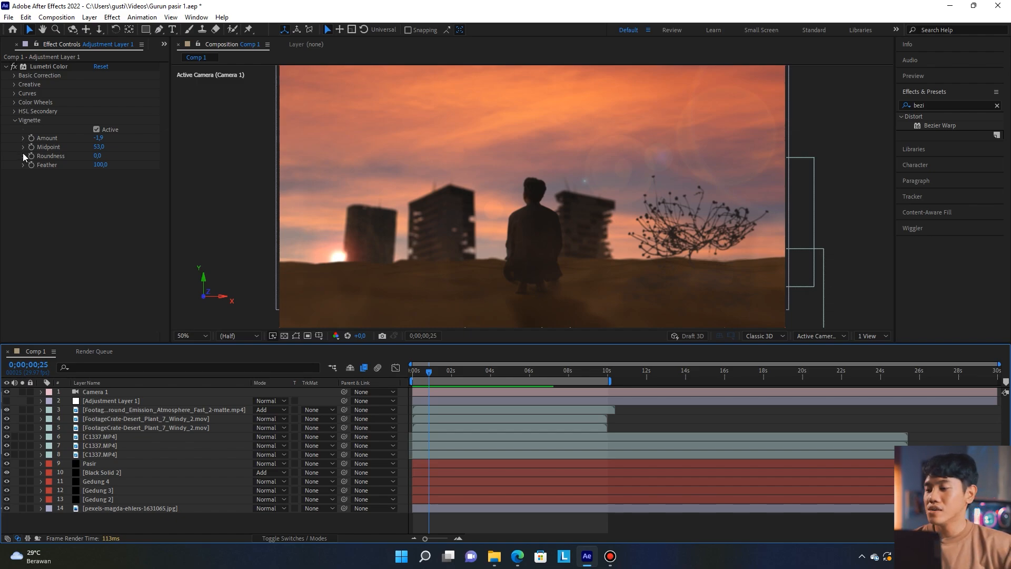
Step: Compare the scene with and without Adjustment Layer 1, leaving its visibility turned on
{"action": "left_click", "coordinate": [7, 402]}
{"action": "left_click", "coordinate": [7, 402]}
{"action": "left_click", "coordinate": [7, 402]}
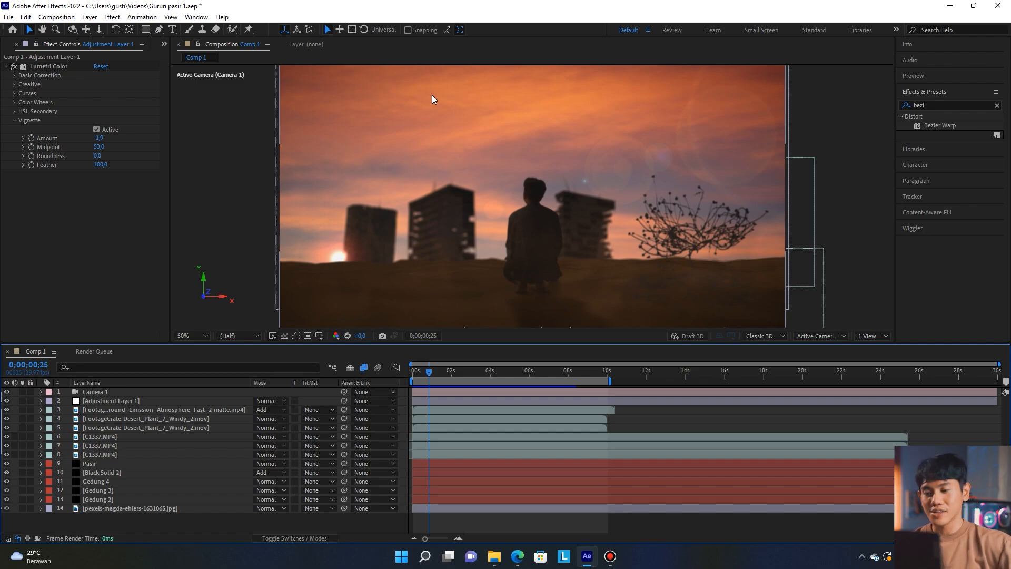
Step: Preview the finished composite from the beginning with Adjustment Layer 1 enabled, and replay its opening seconds
{"action": "left_click_drag", "start_coordinate": [430, 371], "coordinate": [379, 372]}
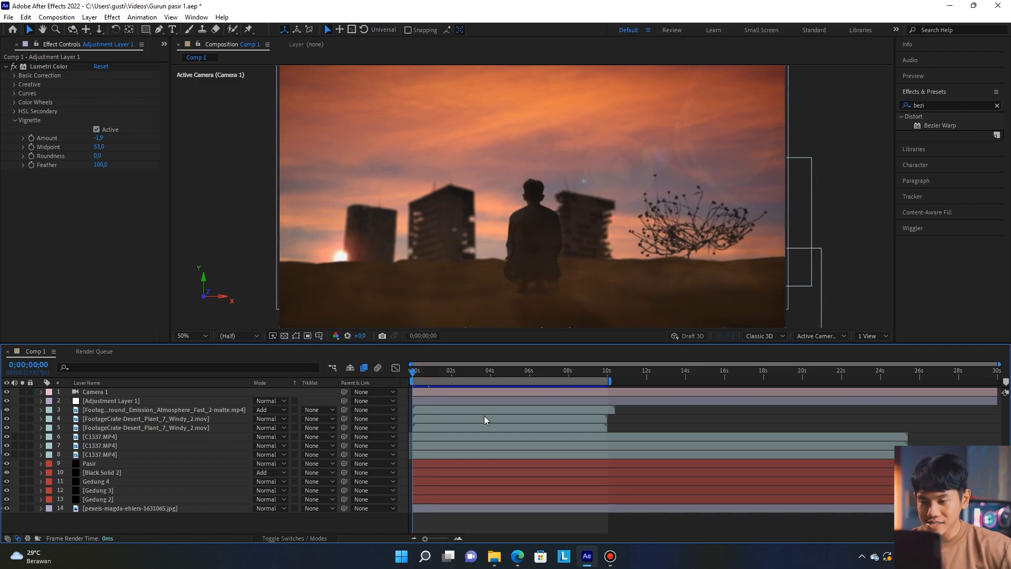
{"action": "key", "text": "space"}
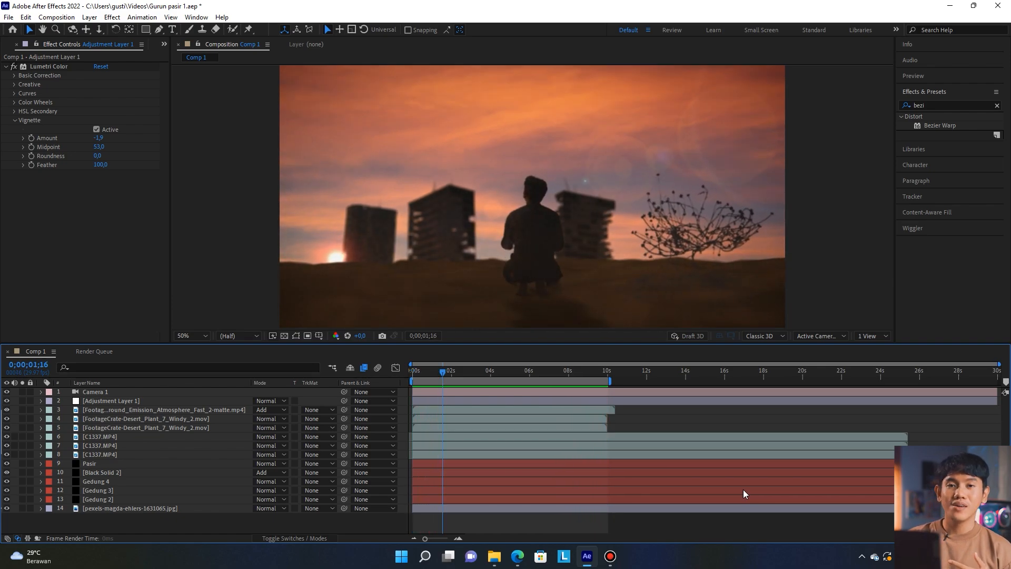
{"action": "key", "text": "space"}
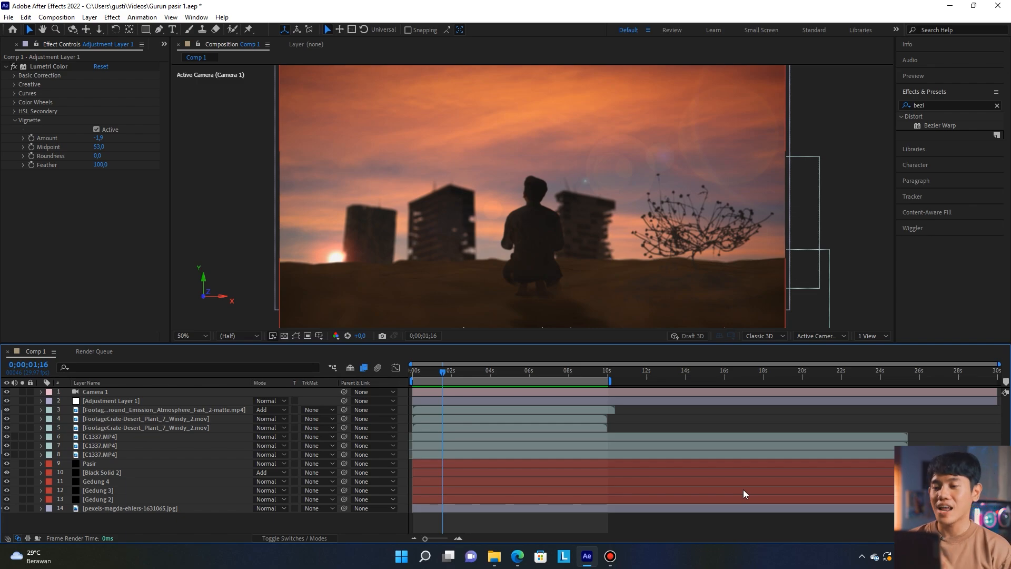
{"action": "left_click_drag", "start_coordinate": [443, 371], "coordinate": [399, 371]}
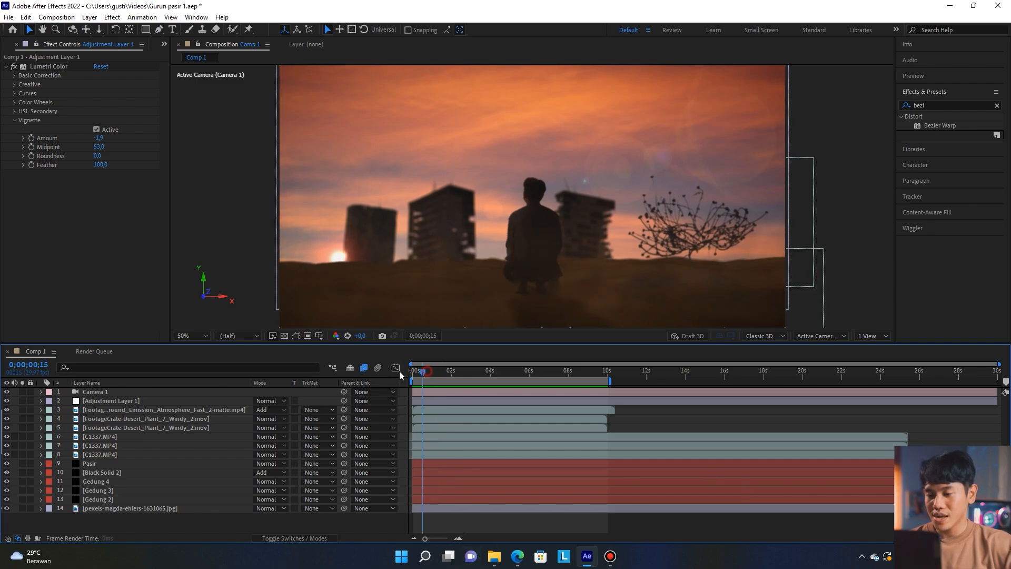
{"action": "key", "text": "space"}
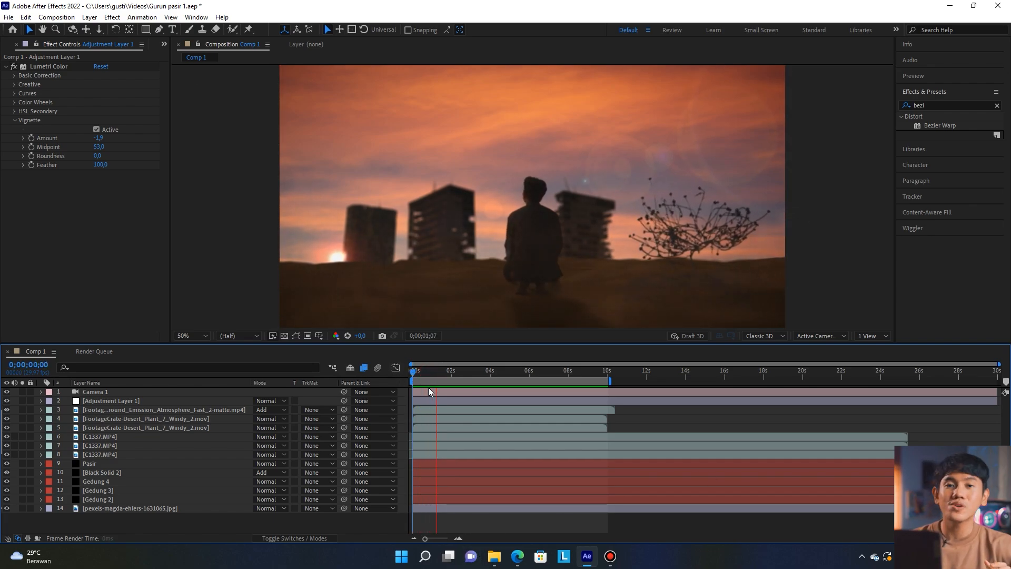
{"action": "key", "text": "space"}
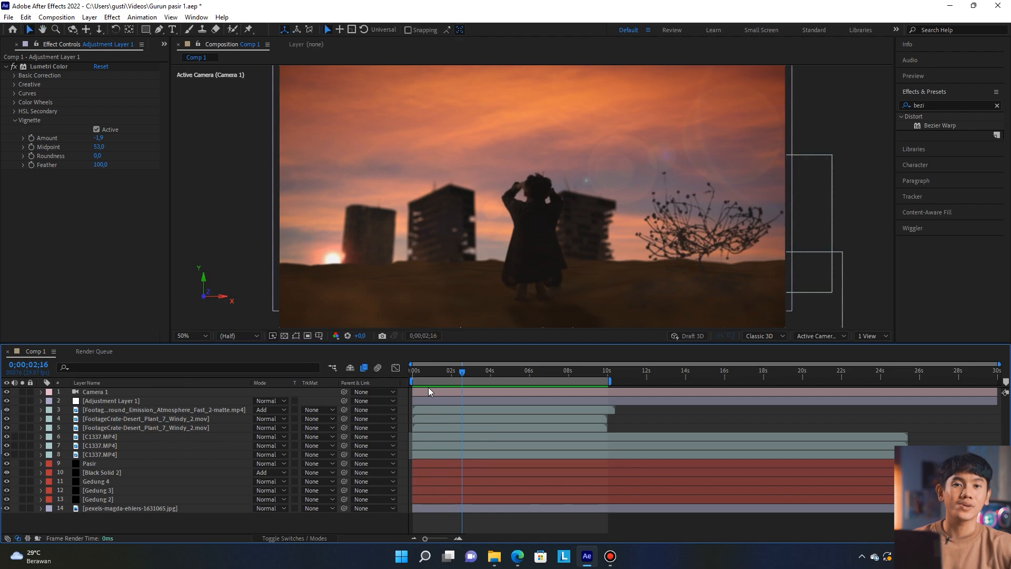